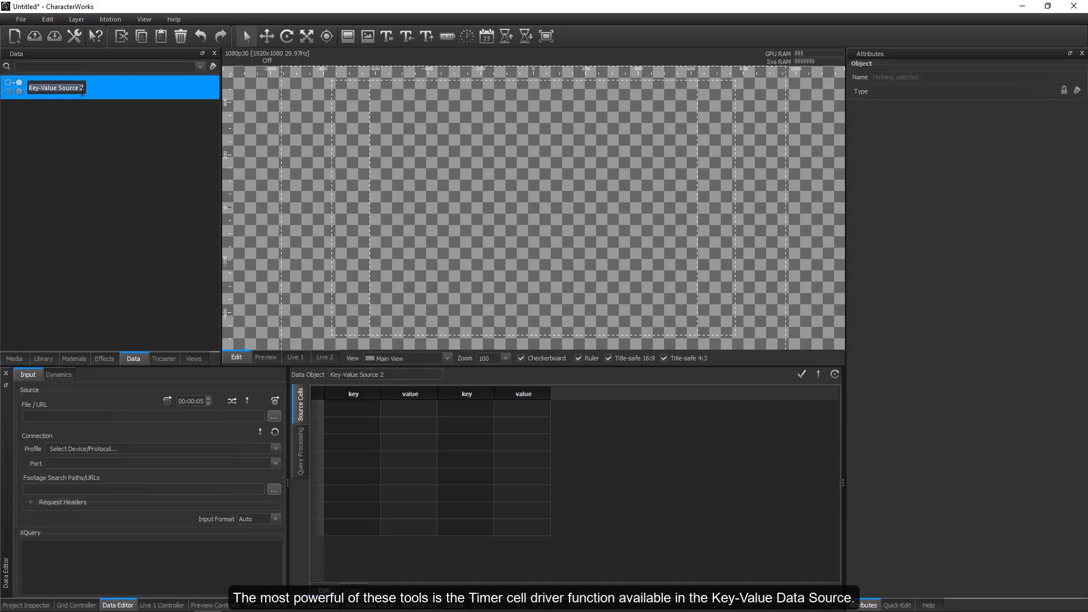
Name the new key-value data source Timer and enter Counter as its first key.
{"action": "type", "text": "Timer"}
{"action": "key", "text": "Return"}
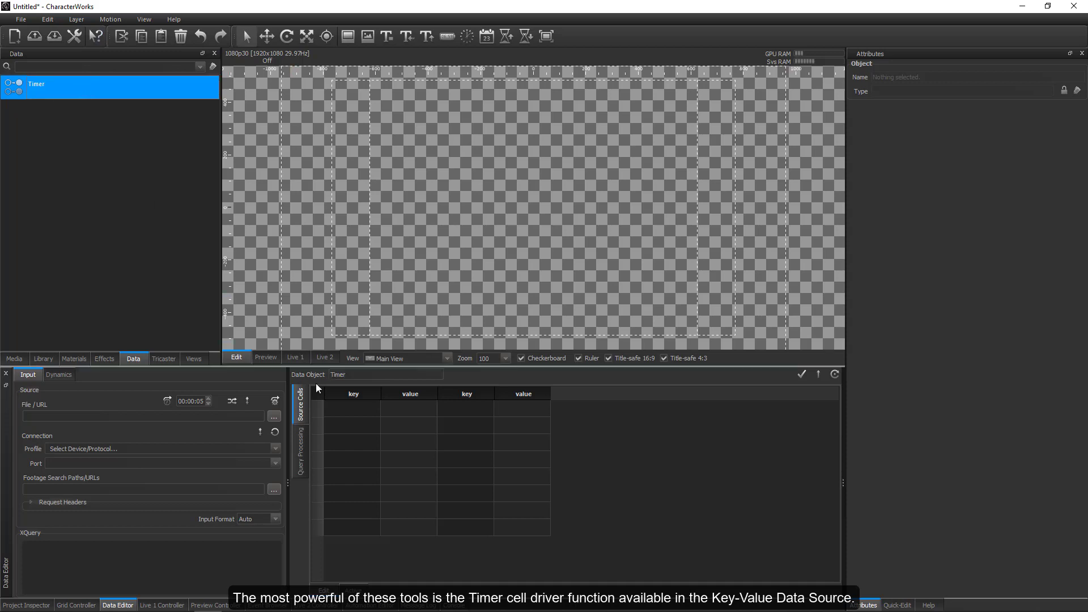
{"action": "left_click", "coordinate": [341, 408]}
{"action": "type", "text": "c"}
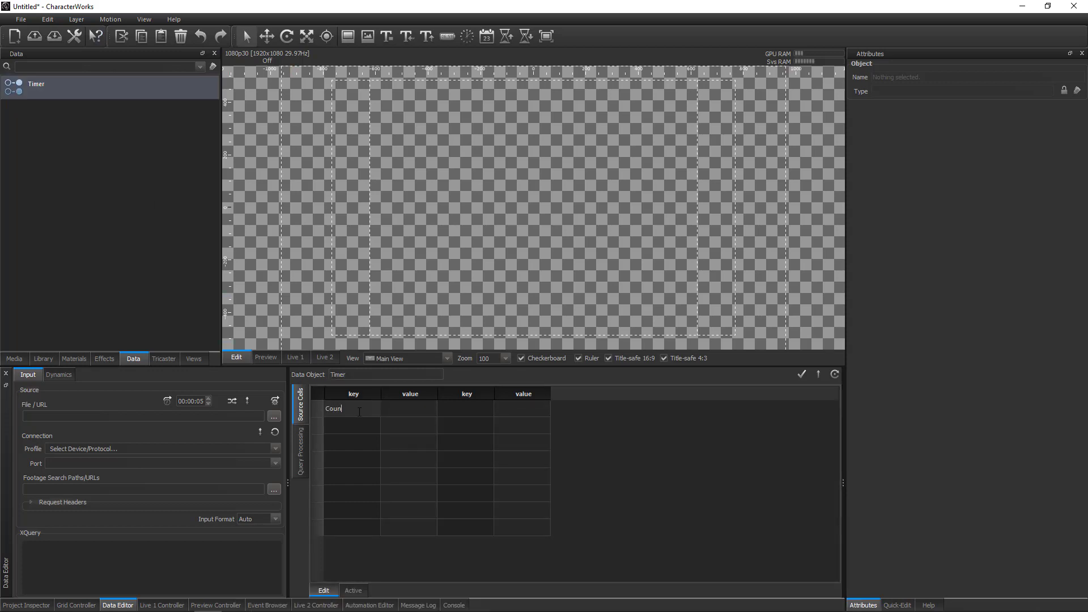
{"action": "key", "text": "Return"}
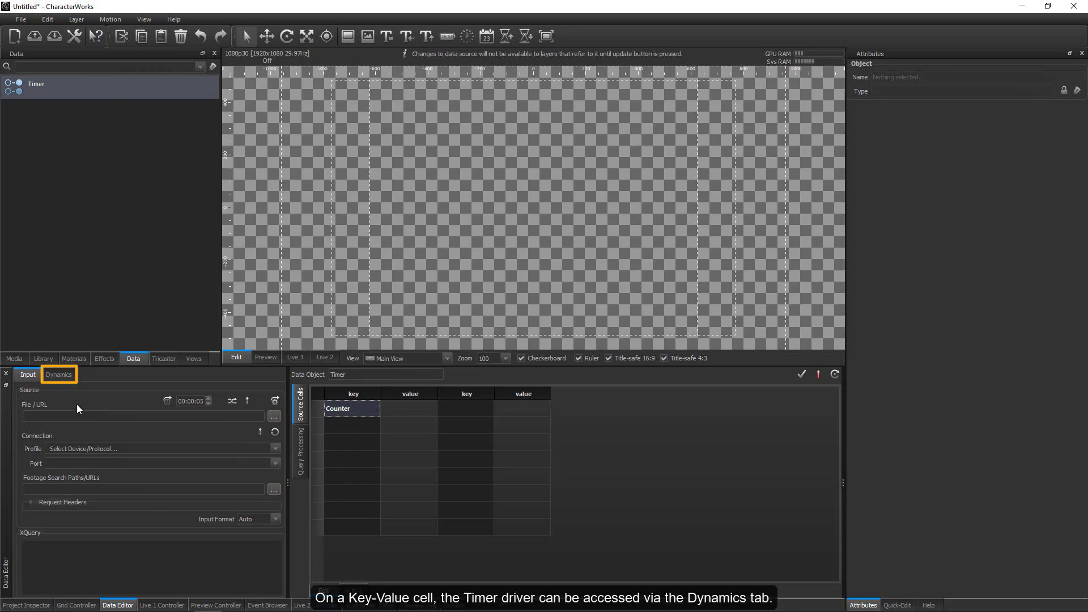
Drive the Counter cell with a timer, using the format ss.zzz and a start value of 10.000.
{"action": "left_click", "coordinate": [59, 375]}
{"action": "left_click", "coordinate": [27, 413]}
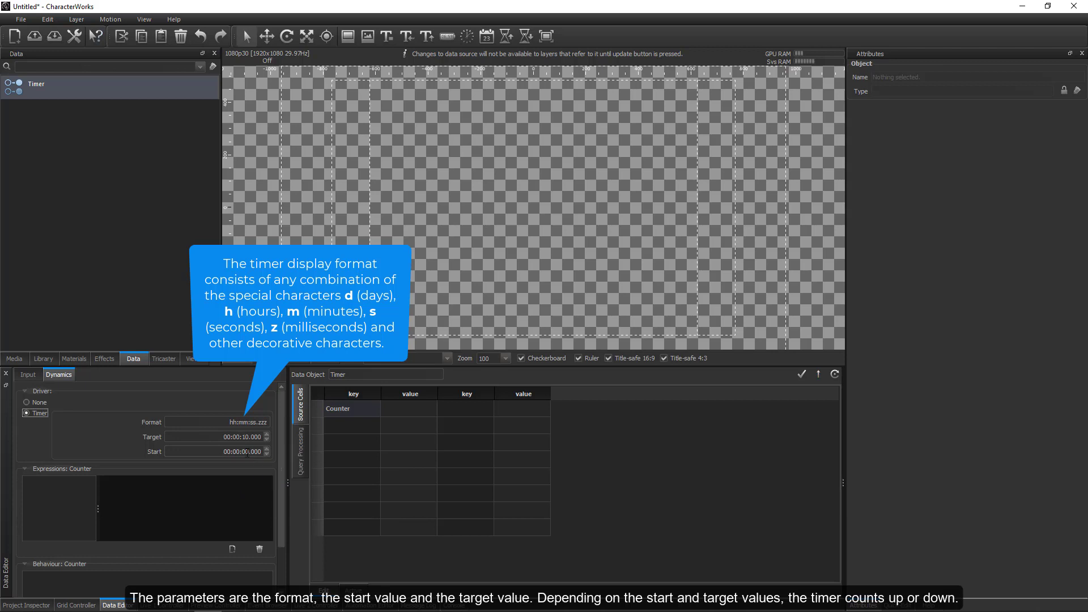
{"action": "double_click", "coordinate": [245, 422]}
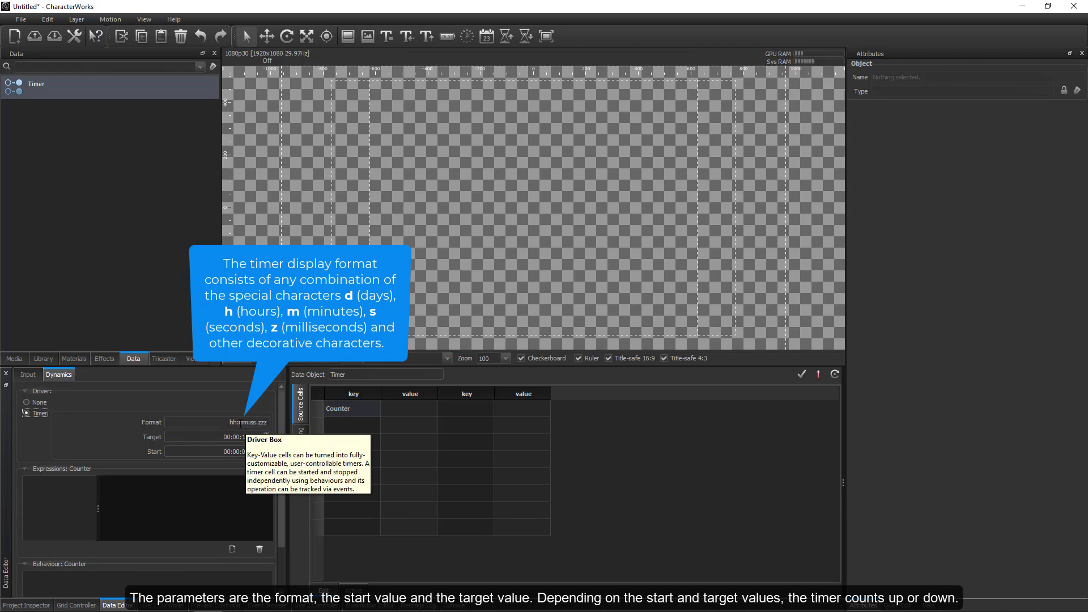
{"action": "left_click", "coordinate": [216, 423], "text": "shift"}
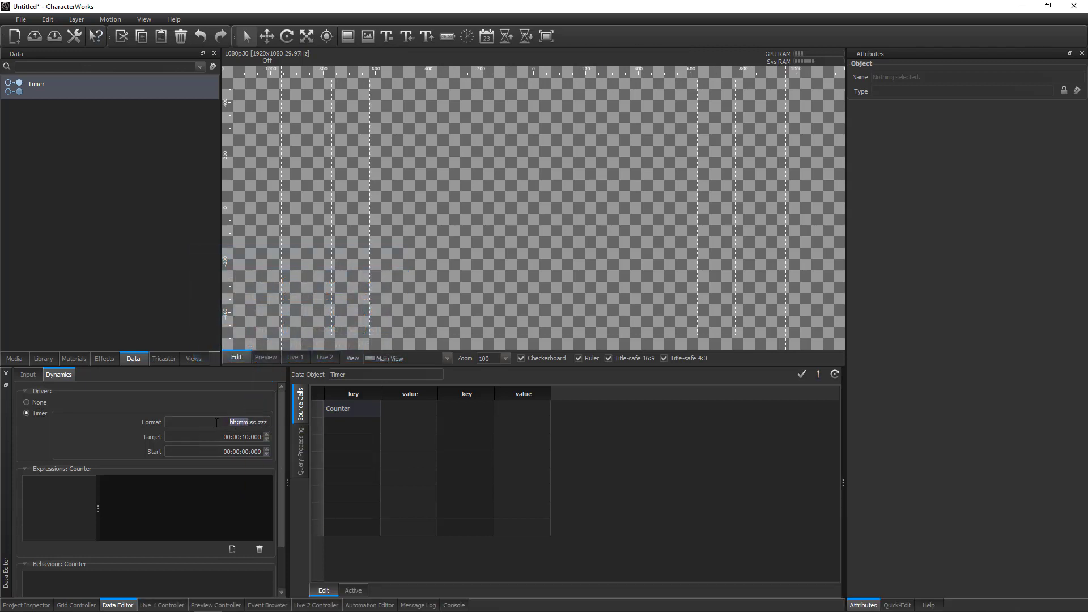
{"action": "key", "text": "BackSpace"}
{"action": "key", "text": "Tab"}
{"action": "left_click", "coordinate": [246, 452]}
{"action": "type", "text": "1"}
{"action": "left_click_drag", "start_coordinate": [282, 471], "coordinate": [282, 515]}
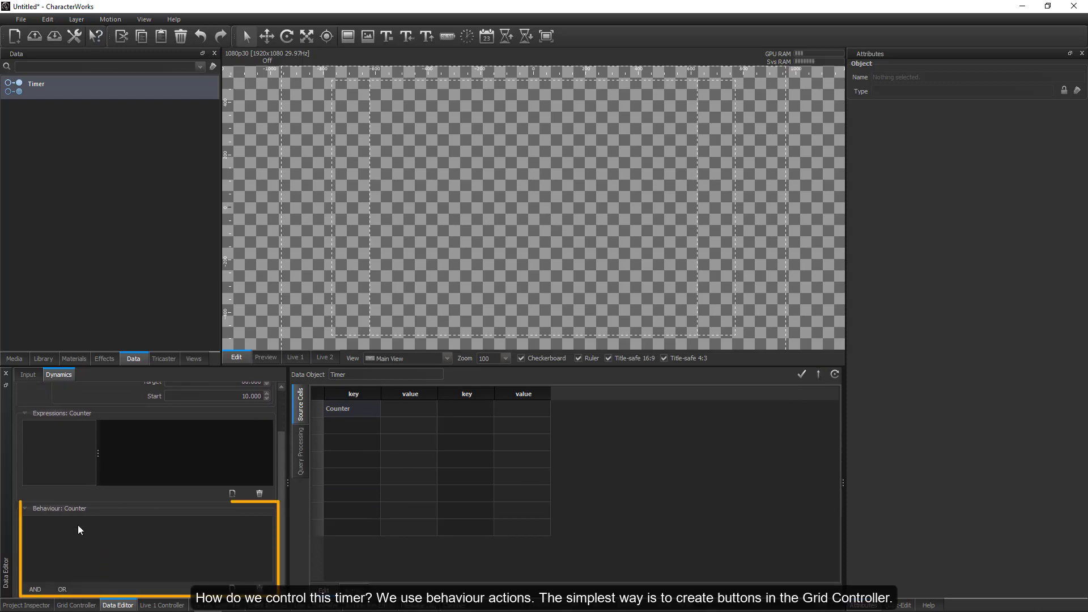
Dock the Grid Controller beside the Data Editor and widen it to three columns of cells.
{"action": "left_click", "coordinate": [76, 605]}
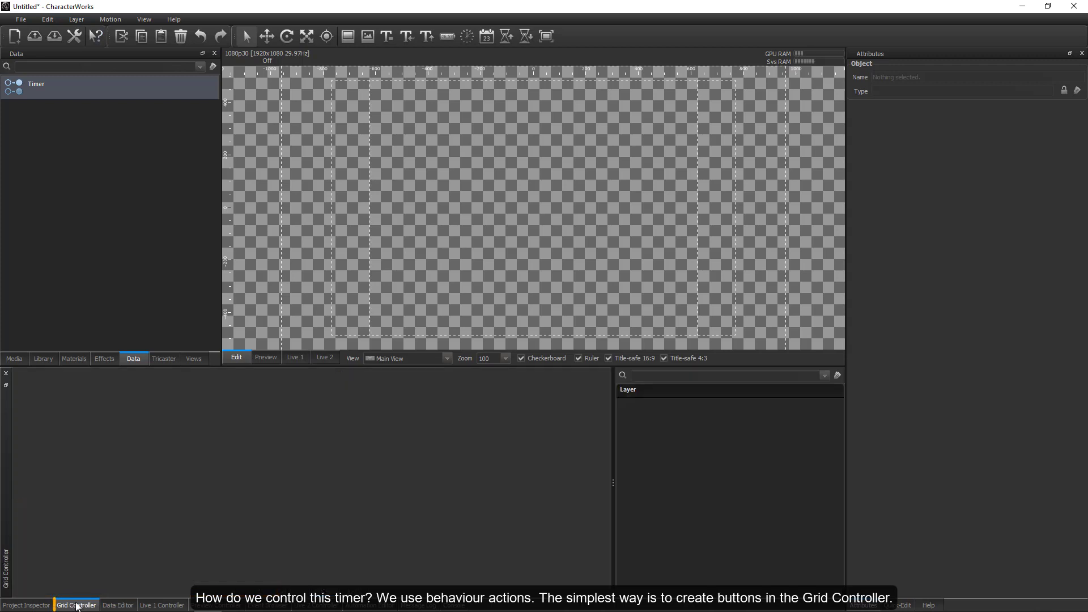
{"action": "left_click", "coordinate": [6, 386]}
{"action": "left_click_drag", "start_coordinate": [78, 378], "coordinate": [842, 444]}
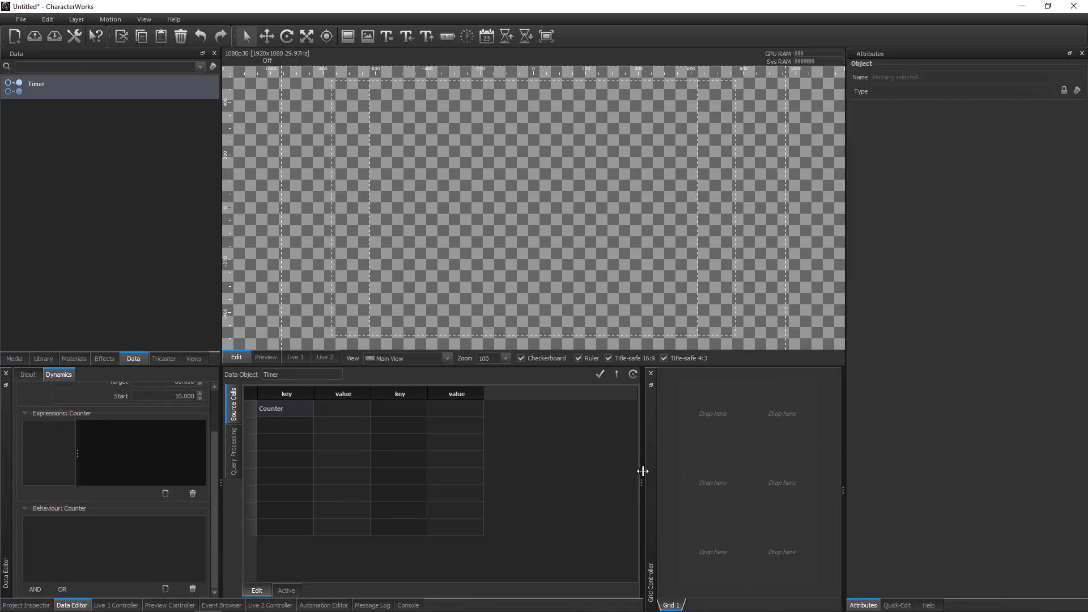
{"action": "left_click_drag", "start_coordinate": [642, 471], "coordinate": [606, 473]}
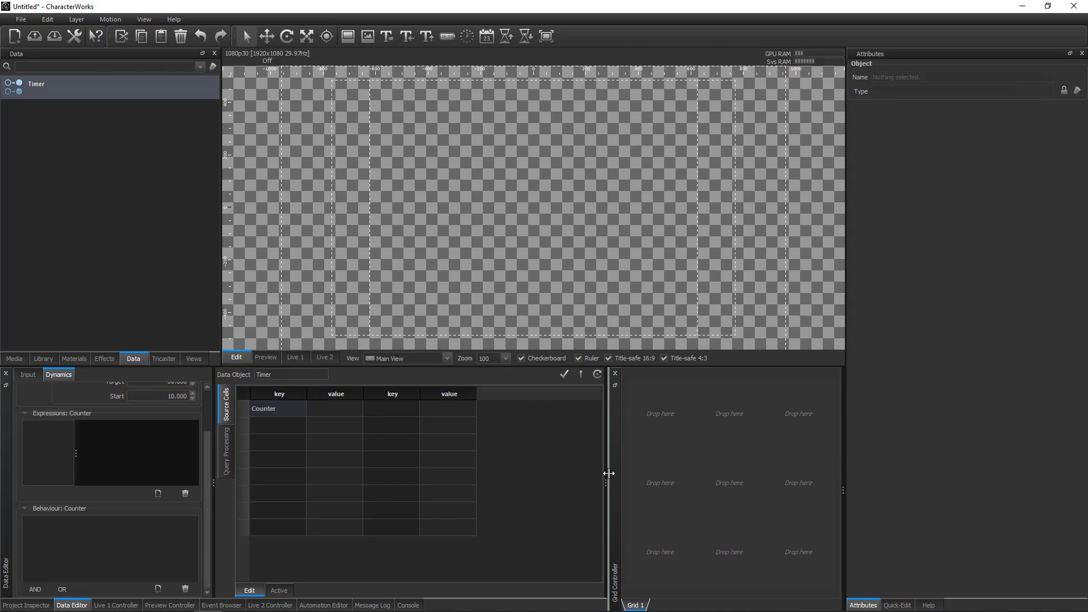
Assign the Timer data source's counter.Start action to the first grid cell and expand the matching behaviour entry to show its trigger event.
{"action": "right_click", "coordinate": [658, 408]}
{"action": "mouse_move", "coordinate": [724, 426]}
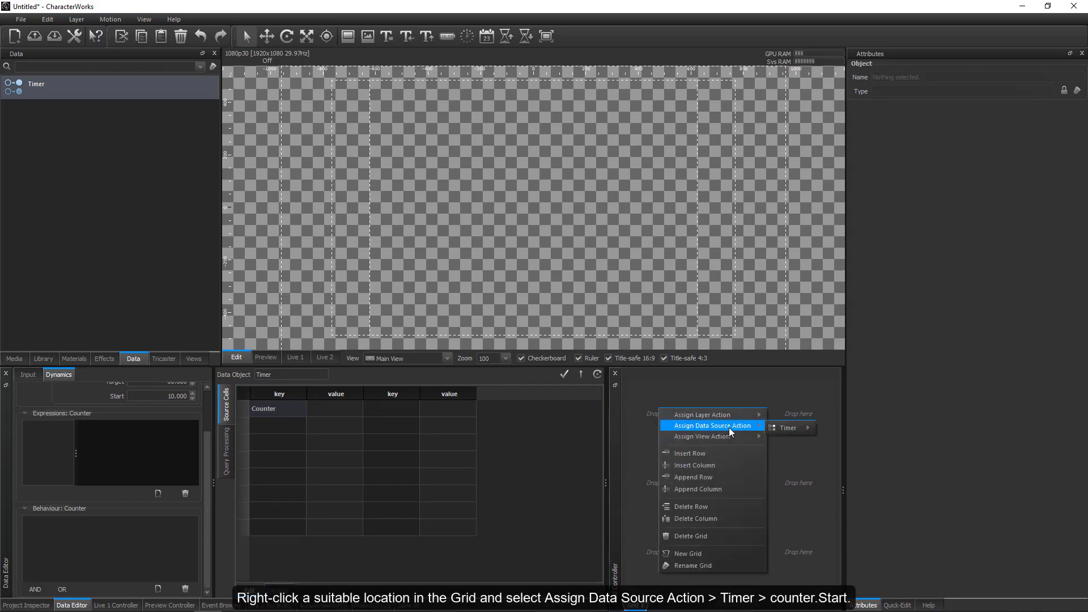
{"action": "mouse_move", "coordinate": [783, 428]}
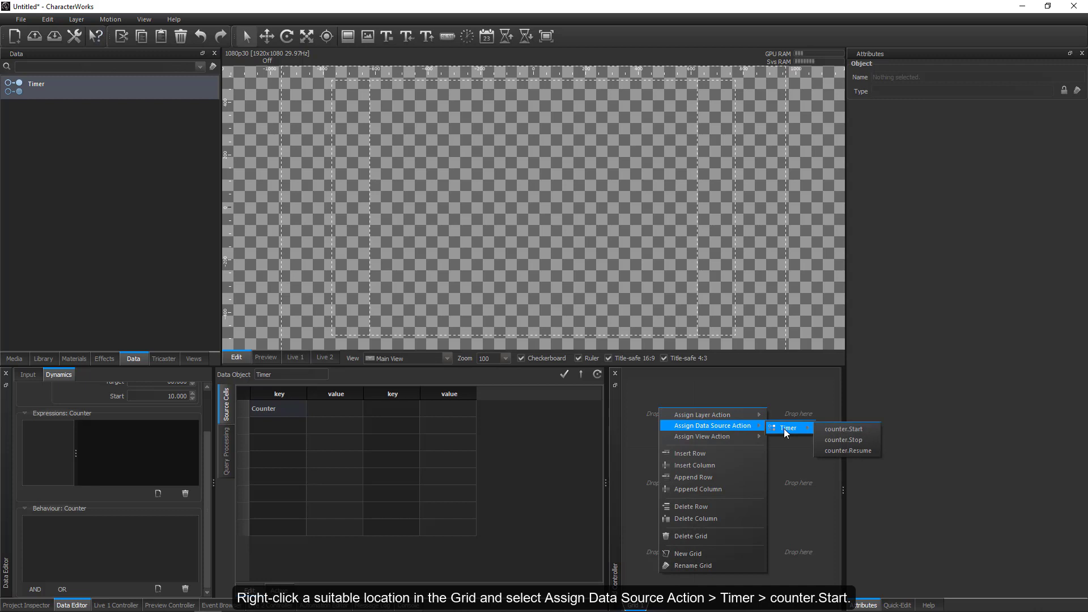
{"action": "left_click", "coordinate": [845, 430]}
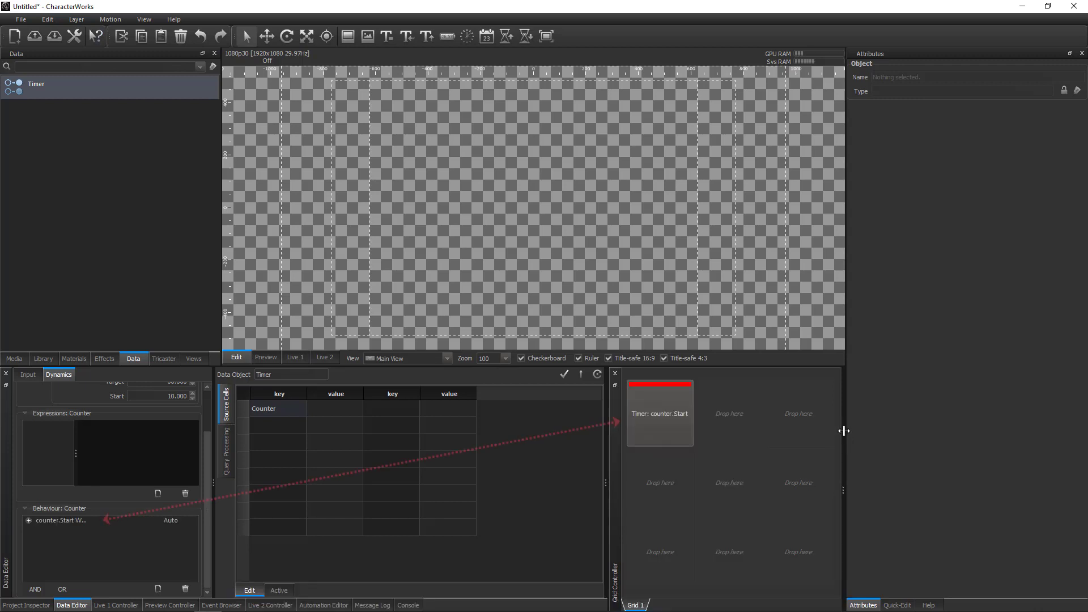
{"action": "left_click_drag", "start_coordinate": [214, 513], "coordinate": [276, 514]}
{"action": "left_click", "coordinate": [28, 520]}
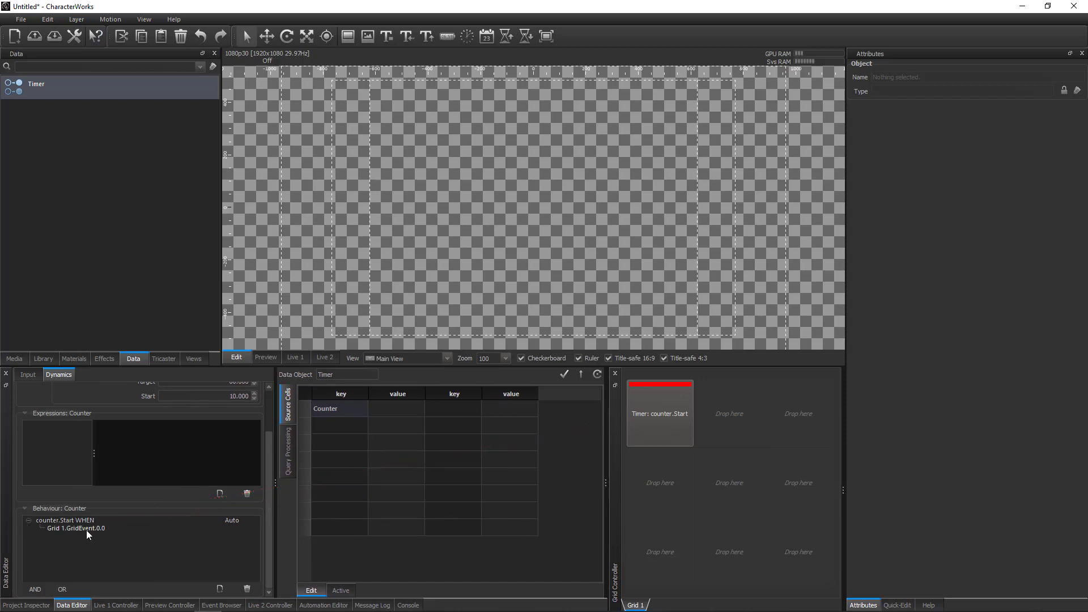
Assign the Timer data source's counter.Stop and counter.Resume actions to the second and third cells of the grid's first row.
{"action": "right_click", "coordinate": [713, 422]}
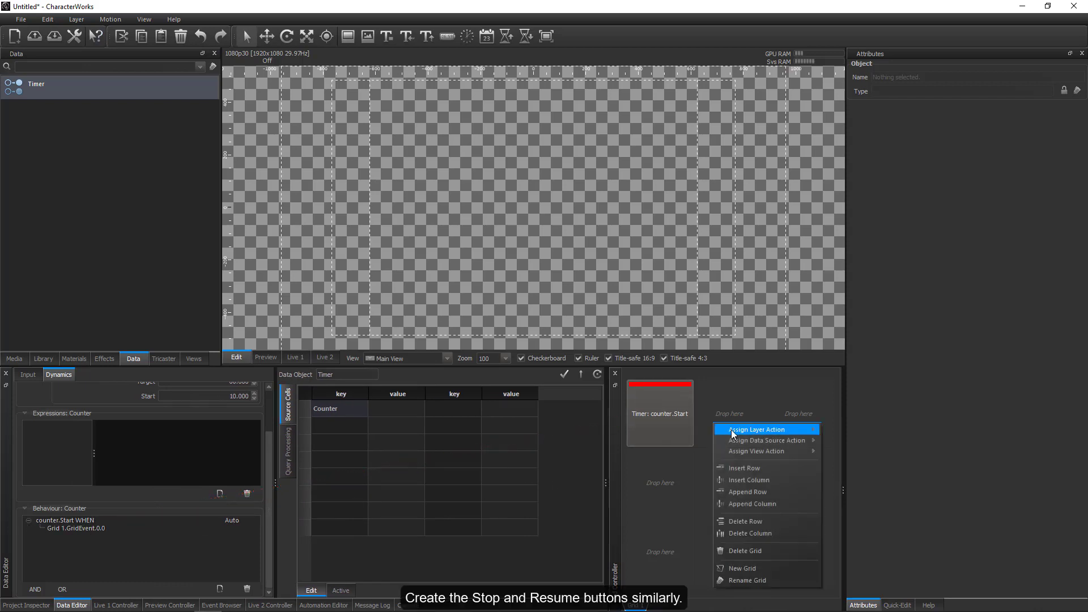
{"action": "mouse_move", "coordinate": [735, 442]}
{"action": "mouse_move", "coordinate": [838, 444]}
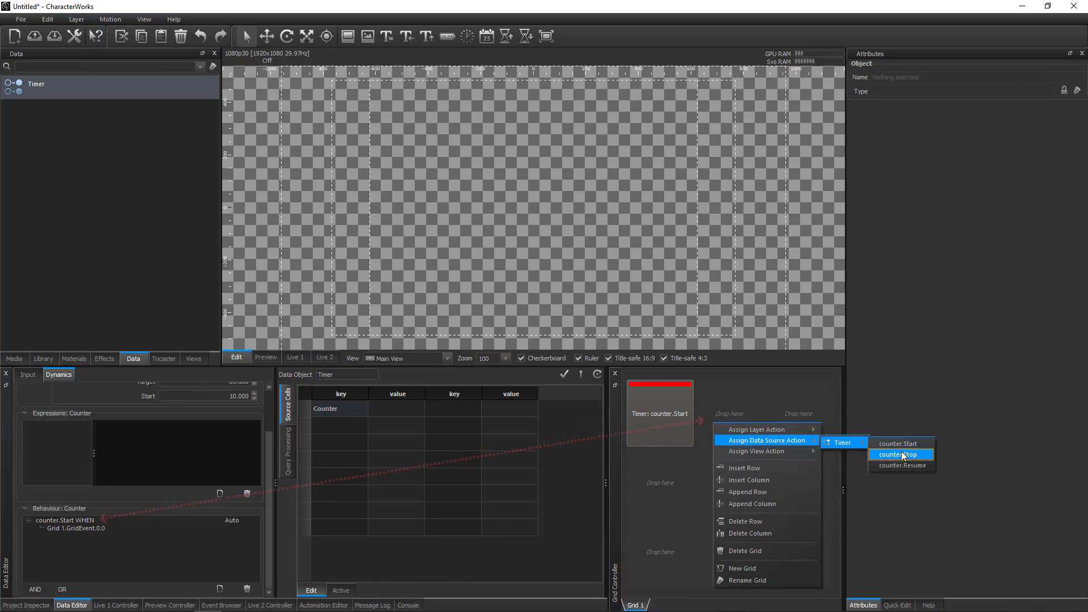
{"action": "left_click", "coordinate": [902, 456]}
{"action": "right_click", "coordinate": [799, 433]}
{"action": "mouse_move", "coordinate": [873, 446]}
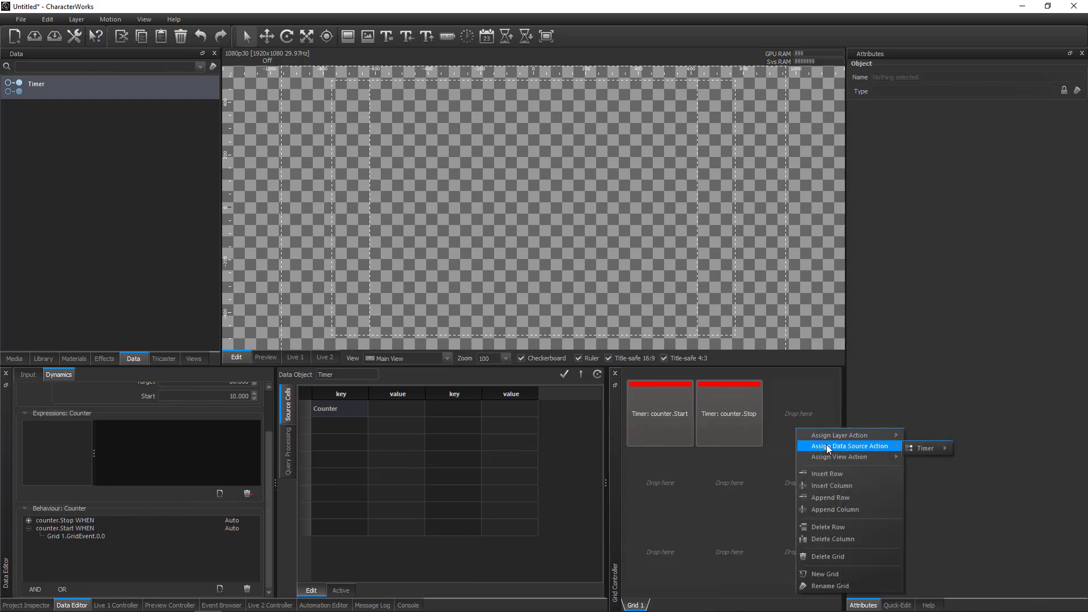
{"action": "mouse_move", "coordinate": [945, 448]}
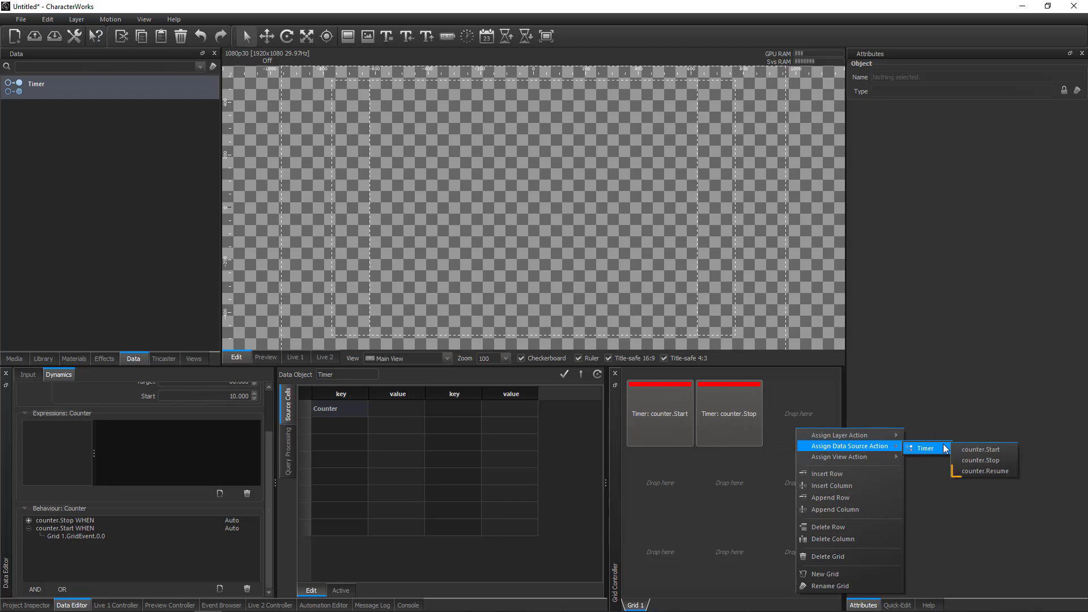
{"action": "left_click", "coordinate": [985, 471]}
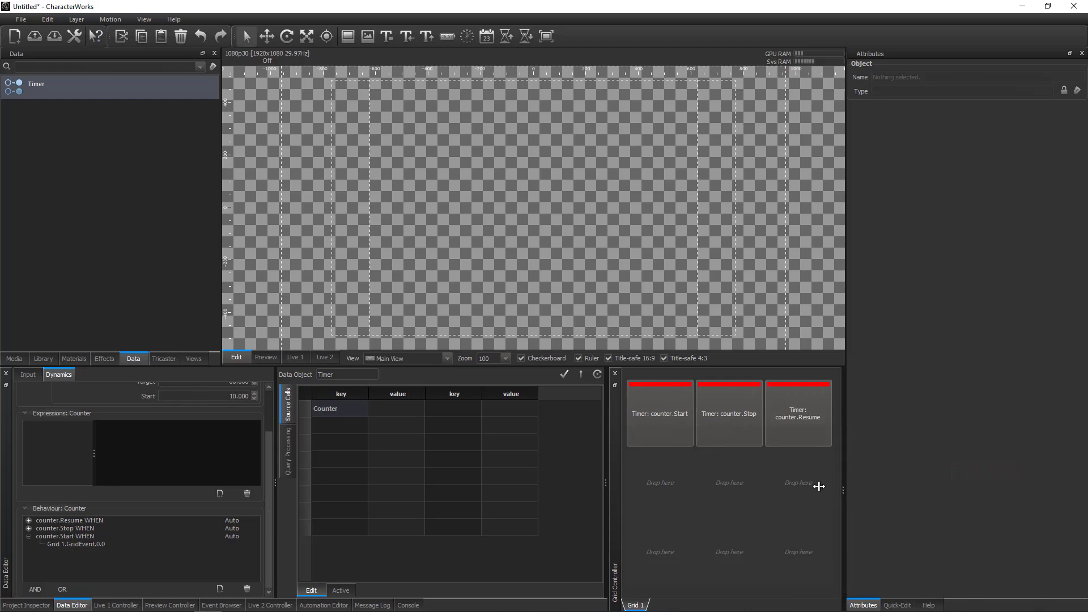
Test the counter by starting, stopping and resuming it from the grid, and collapse the counter.Start behaviour.
{"action": "left_click", "coordinate": [397, 410]}
{"action": "left_click", "coordinate": [641, 420]}
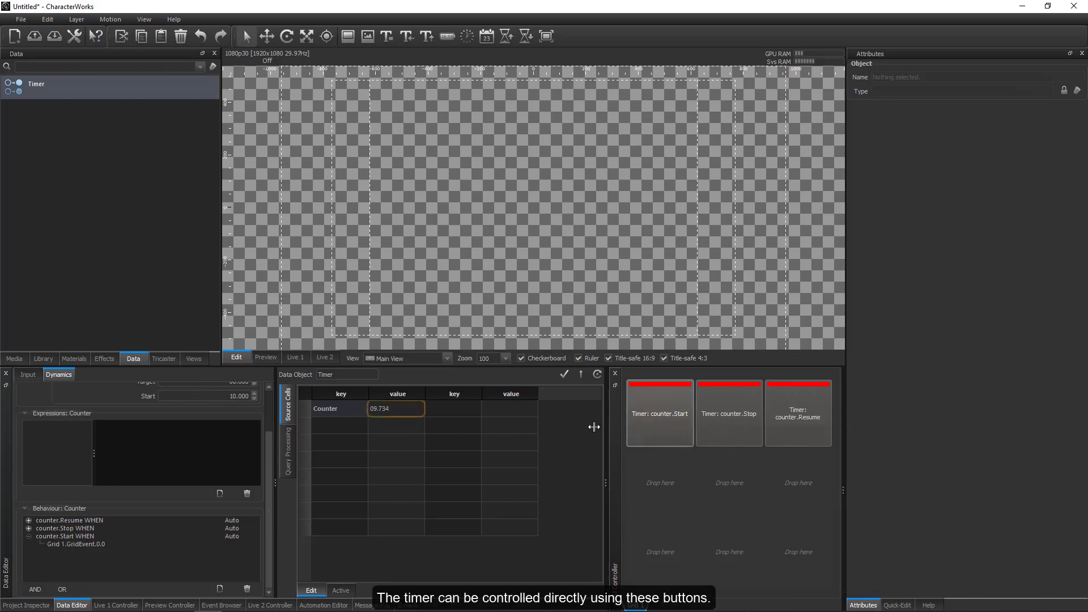
{"action": "left_click", "coordinate": [724, 429]}
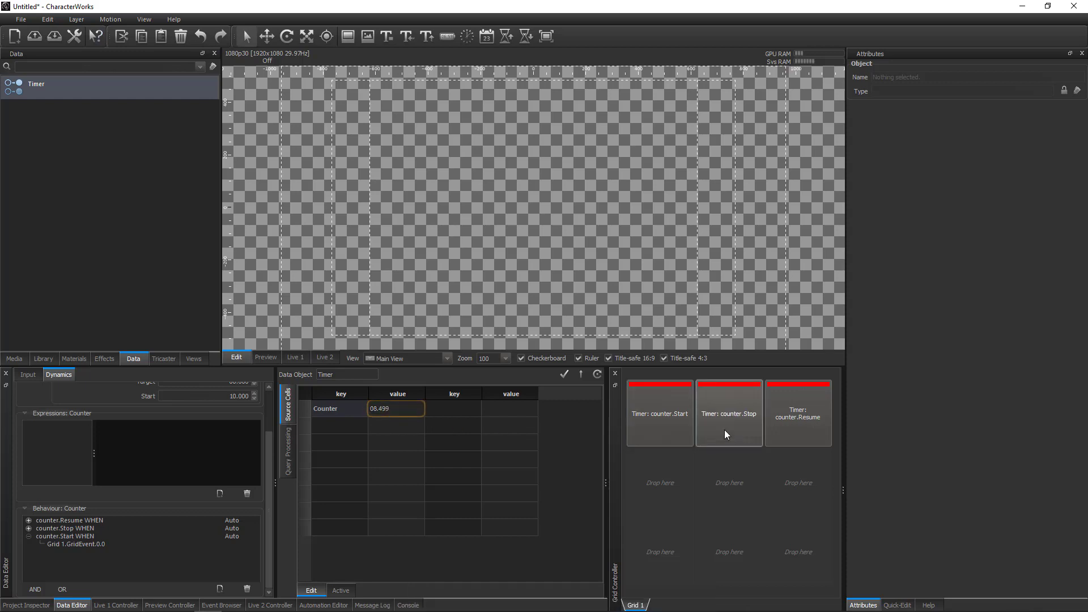
{"action": "left_click", "coordinate": [786, 430]}
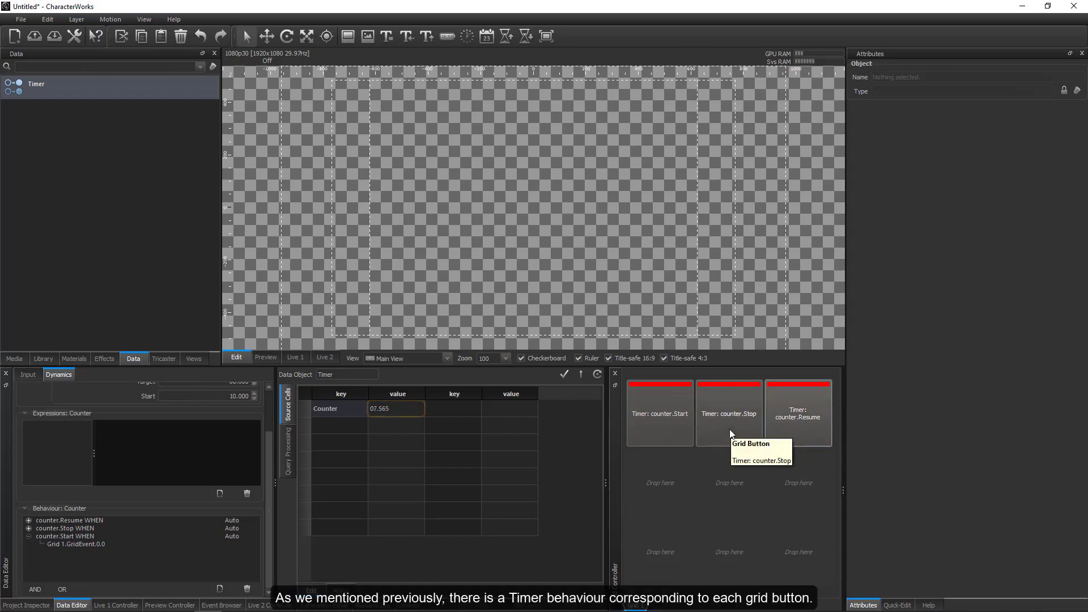
{"action": "left_click", "coordinate": [730, 430]}
{"action": "left_click", "coordinate": [790, 427]}
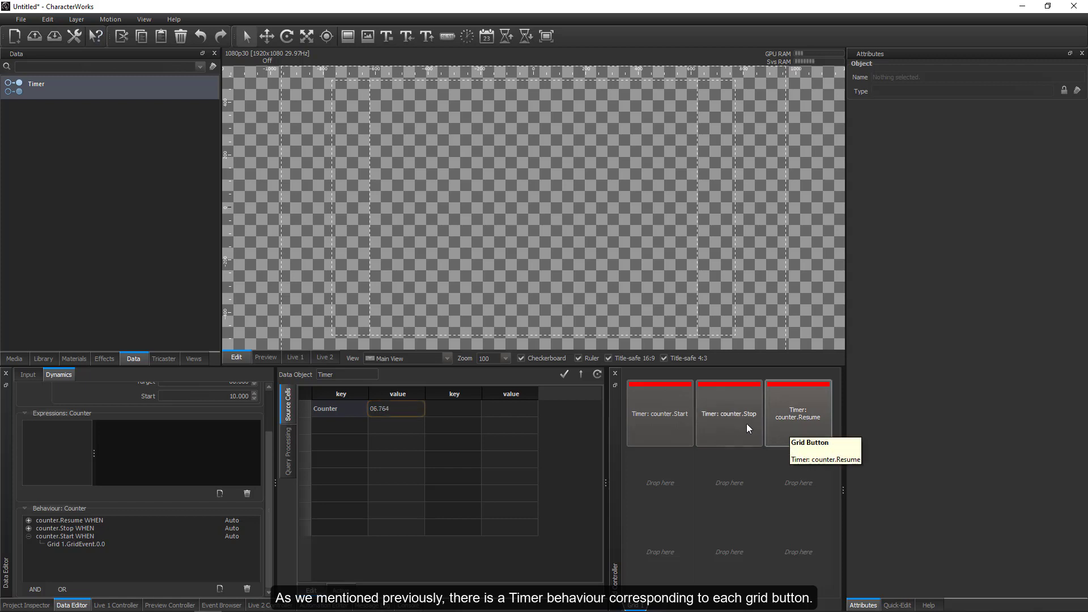
{"action": "left_click", "coordinate": [729, 425]}
{"action": "left_click", "coordinate": [661, 428]}
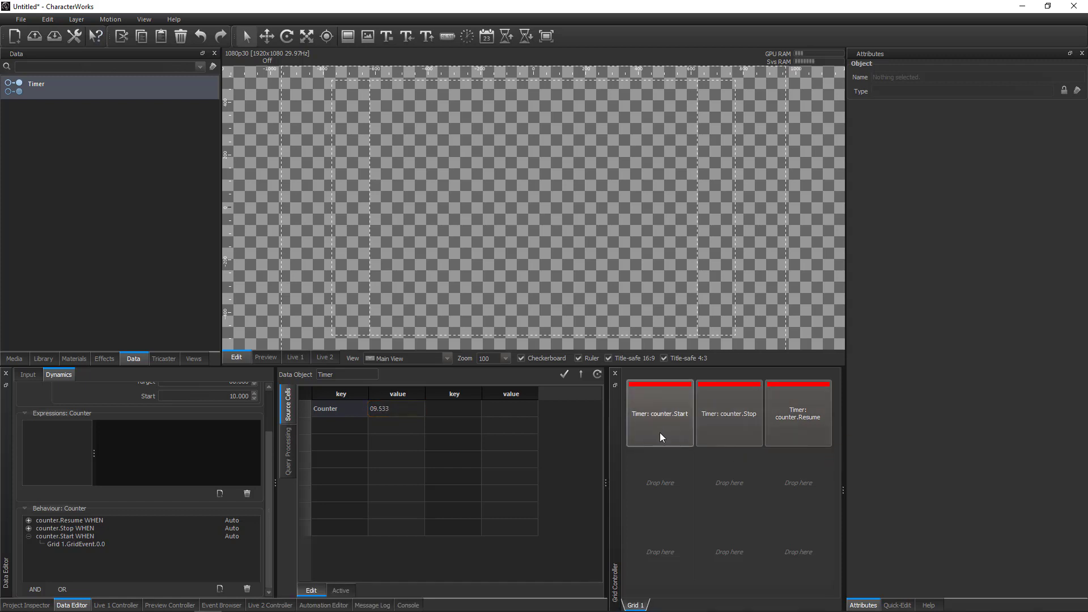
{"action": "left_click", "coordinate": [719, 420]}
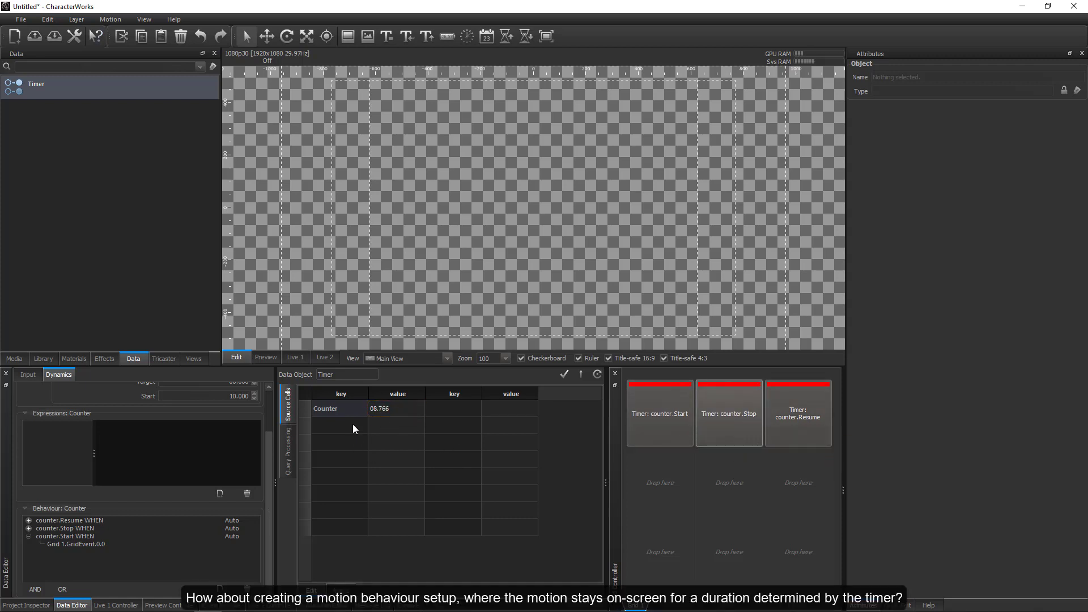
{"action": "left_click", "coordinate": [29, 536]}
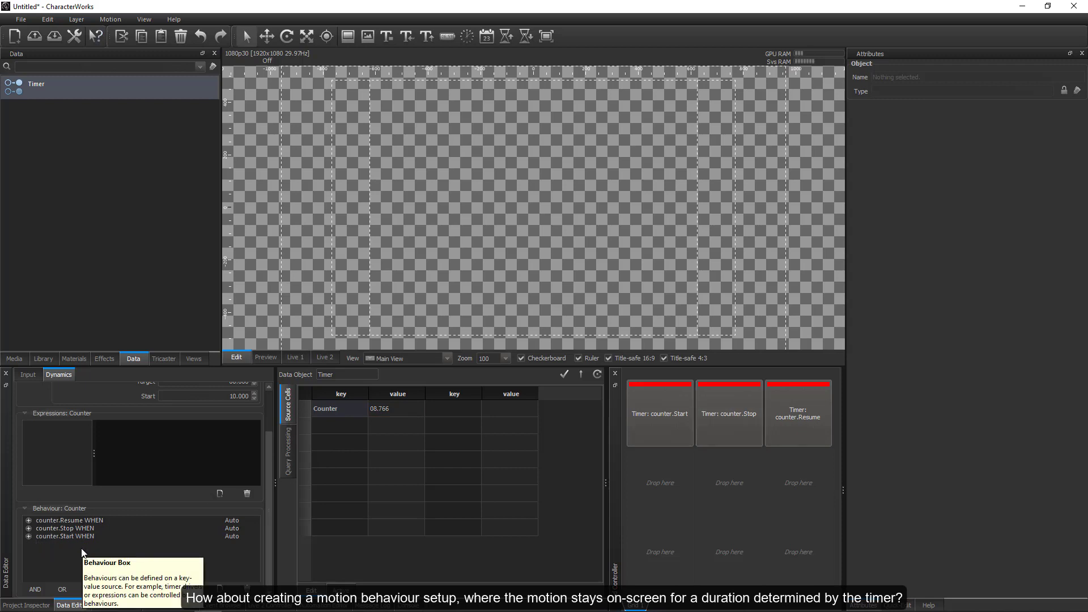
Import the Art_Lower_wave and CHRWORKS_Particle_Logo motions from the library's Misc folder into the project.
{"action": "left_click", "coordinate": [44, 359]}
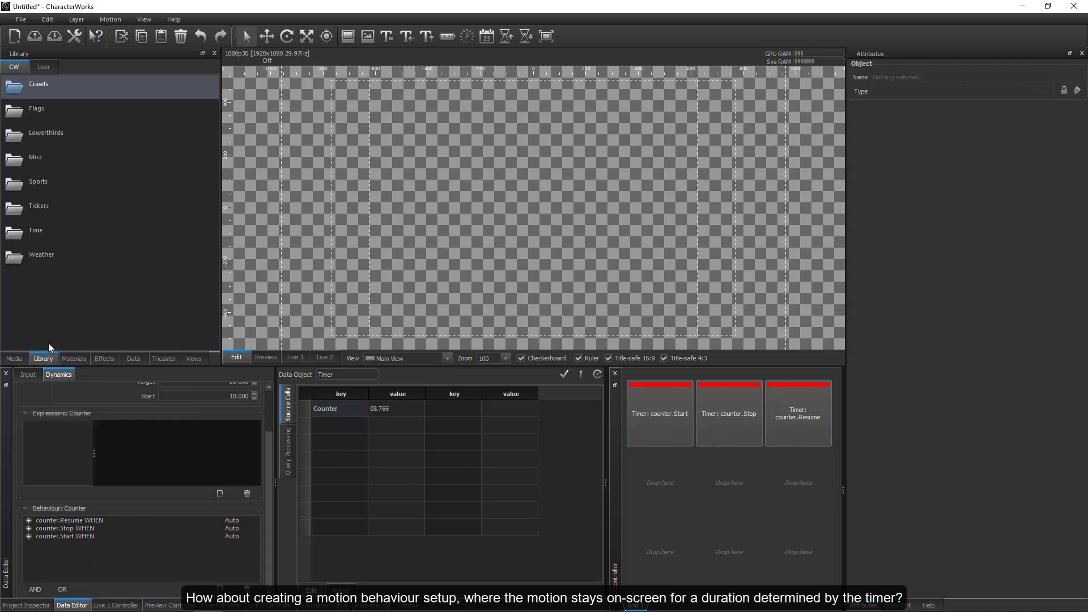
{"action": "double_click", "coordinate": [39, 158]}
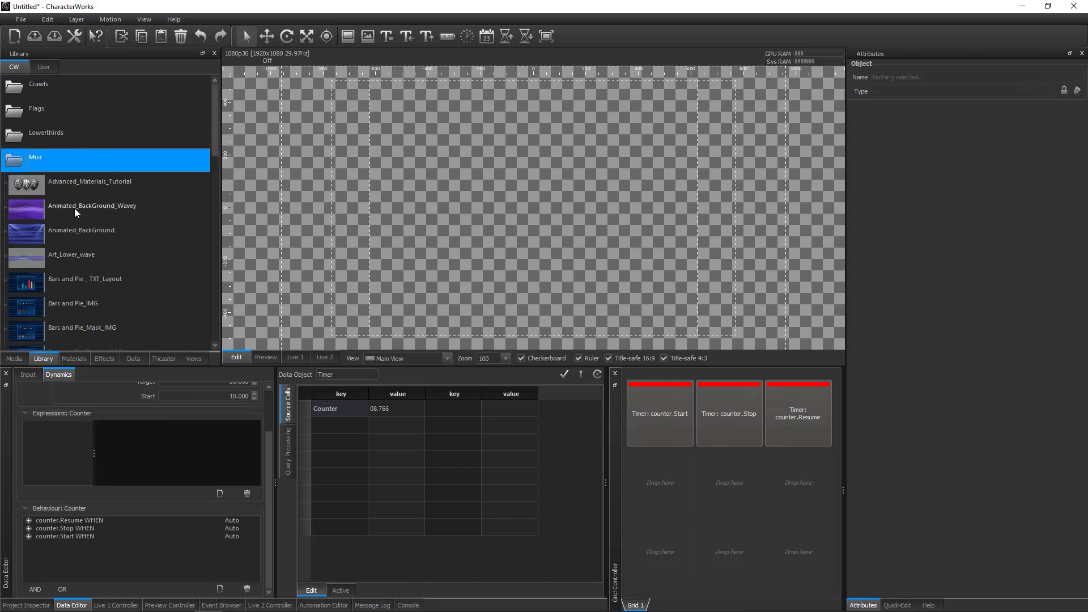
{"action": "left_click_drag", "start_coordinate": [63, 254], "coordinate": [97, 264]}
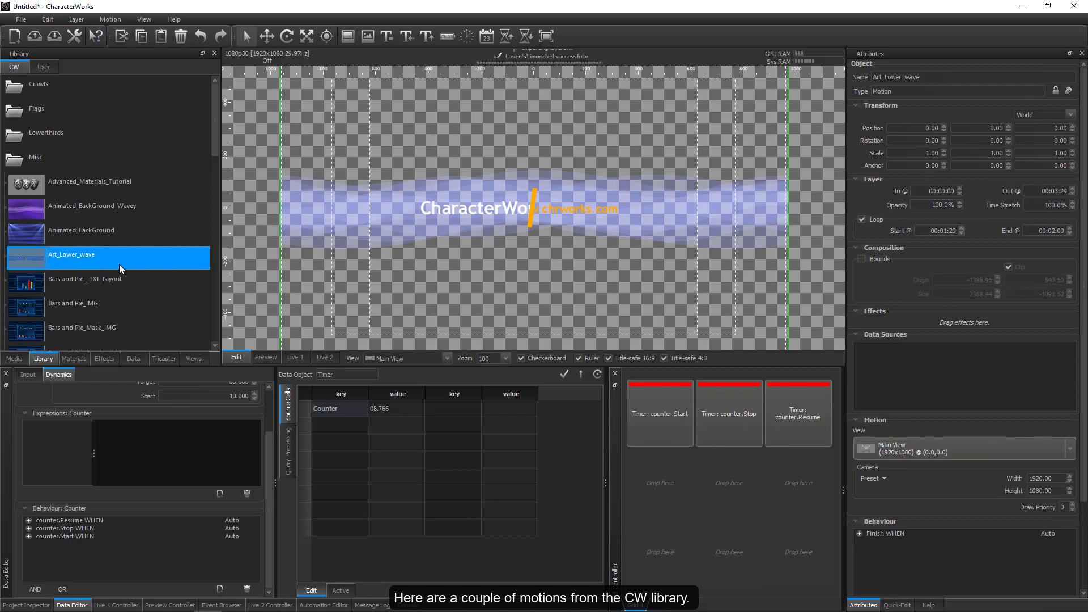
{"action": "scroll", "coordinate": [126, 317], "scroll_direction": "down", "scroll_amount": 2}
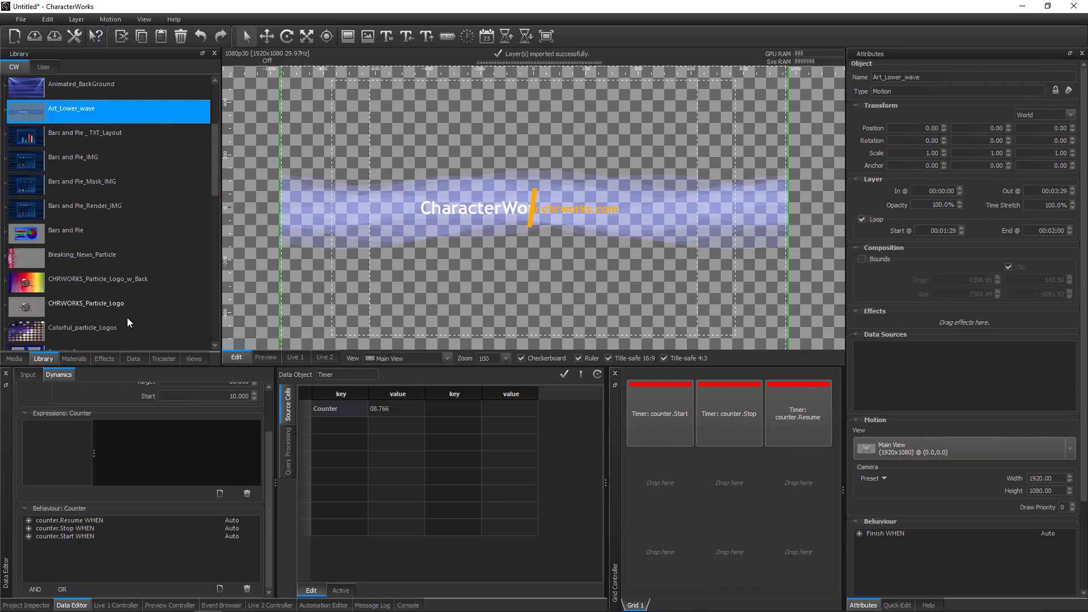
{"action": "left_click_drag", "start_coordinate": [95, 307], "coordinate": [305, 304]}
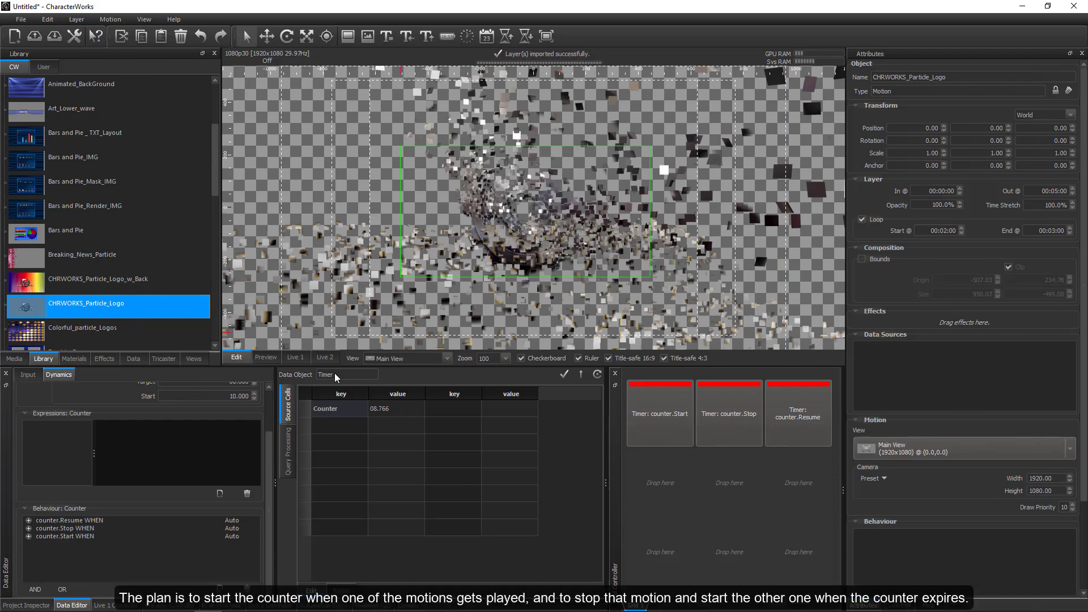
Preview the CHRWORKS_Particle_Logo and Art_Lower_wave motions in the Project Inspector at 00:02:17.
{"action": "left_click", "coordinate": [38, 605]}
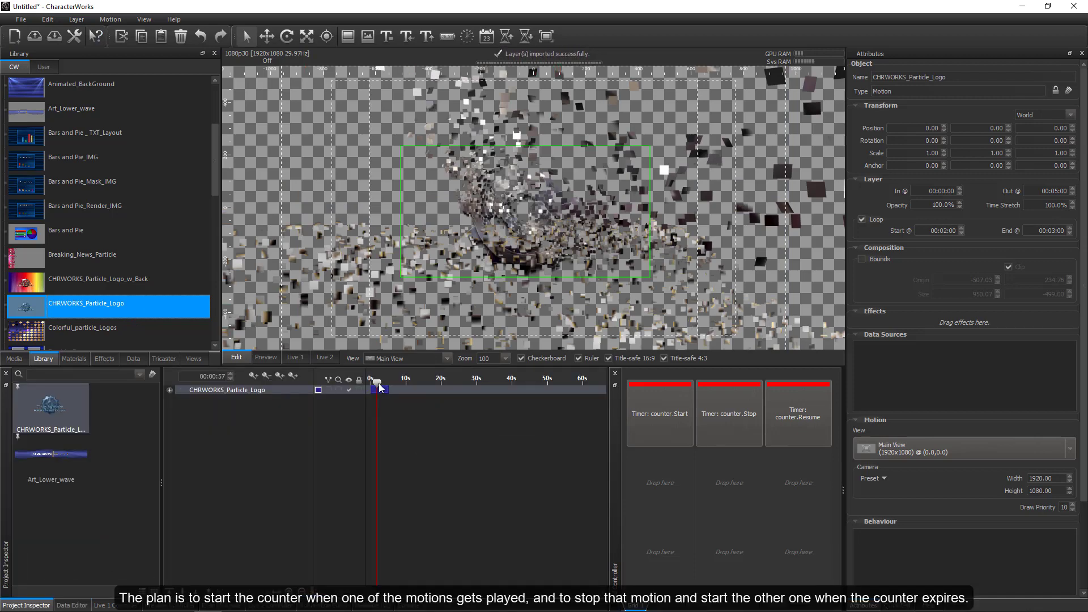
{"action": "left_click", "coordinate": [379, 387]}
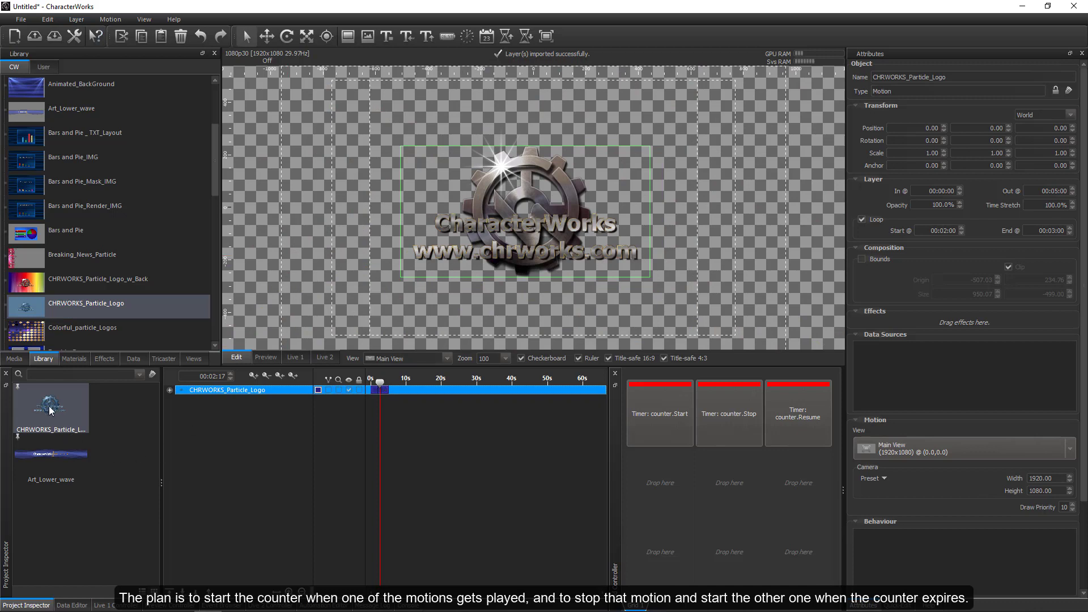
{"action": "left_click", "coordinate": [43, 451]}
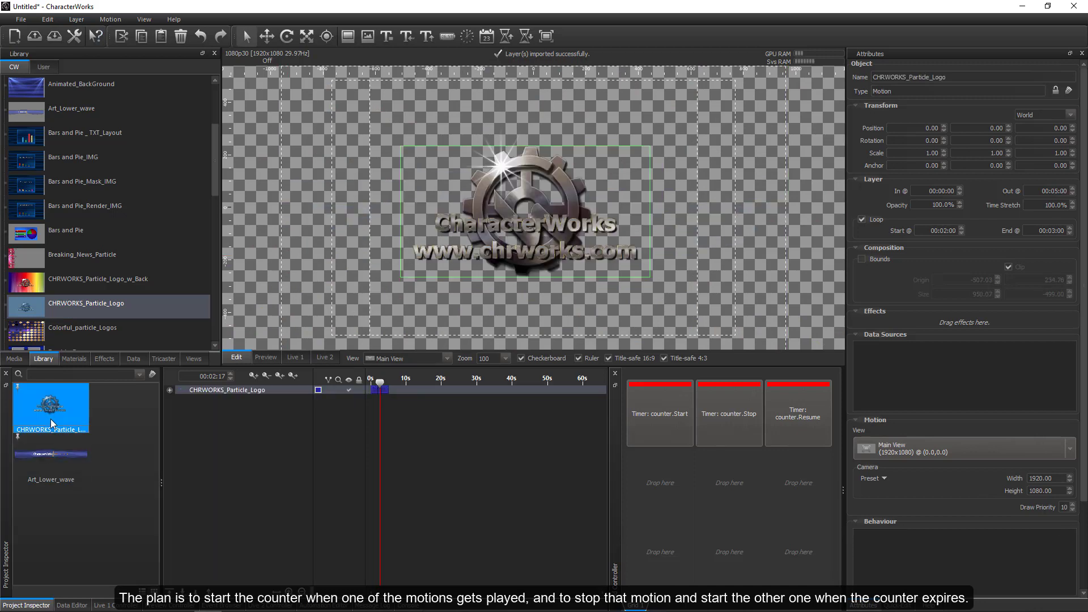
Add another behaviour with the counter.Start action to the Timer data source's Counter cell and expand it.
{"action": "left_click", "coordinate": [72, 605]}
{"action": "left_click", "coordinate": [220, 589]}
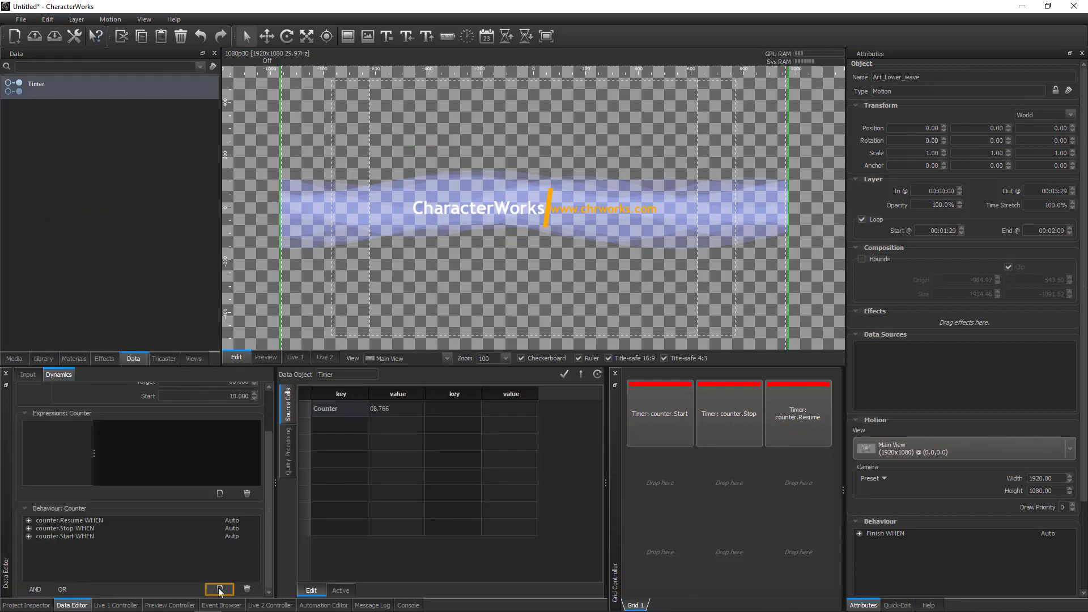
{"action": "left_click", "coordinate": [63, 546]}
{"action": "left_click", "coordinate": [63, 546]}
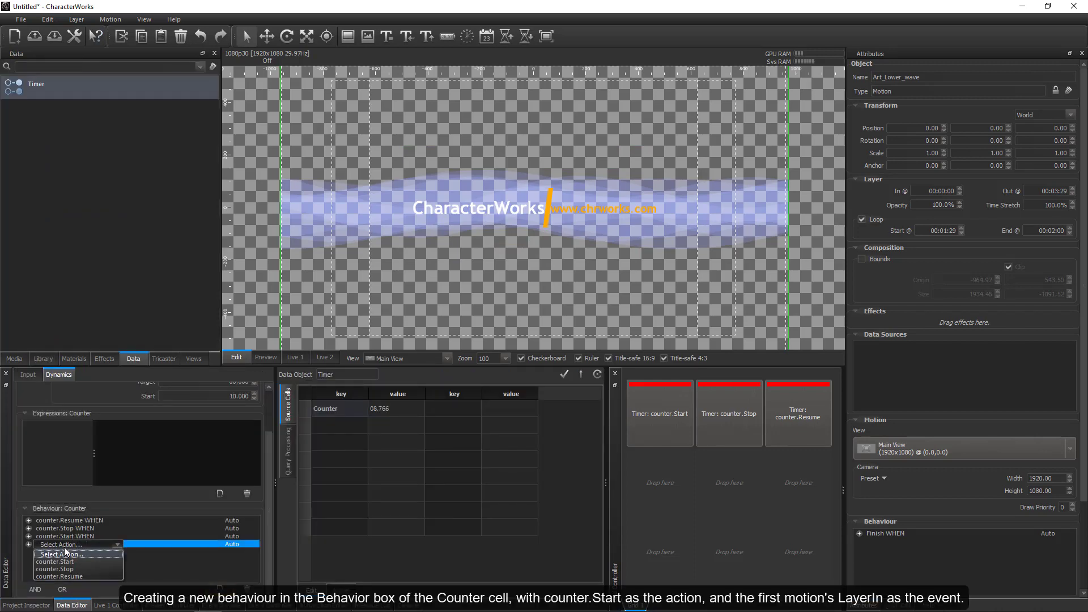
{"action": "left_click", "coordinate": [69, 559]}
{"action": "left_click", "coordinate": [26, 543]}
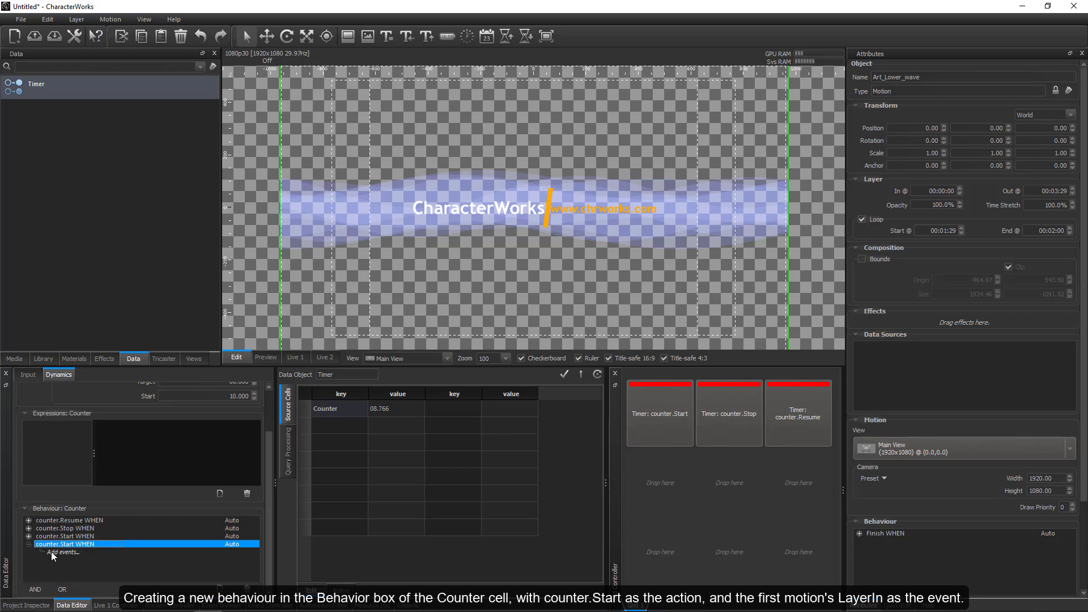
Insert the CHRWORKS_Particle_Logo motion's LayerIn event as the trigger of the new counter.Start behaviour.
{"action": "left_click", "coordinate": [56, 552]}
{"action": "right_click", "coordinate": [56, 552]}
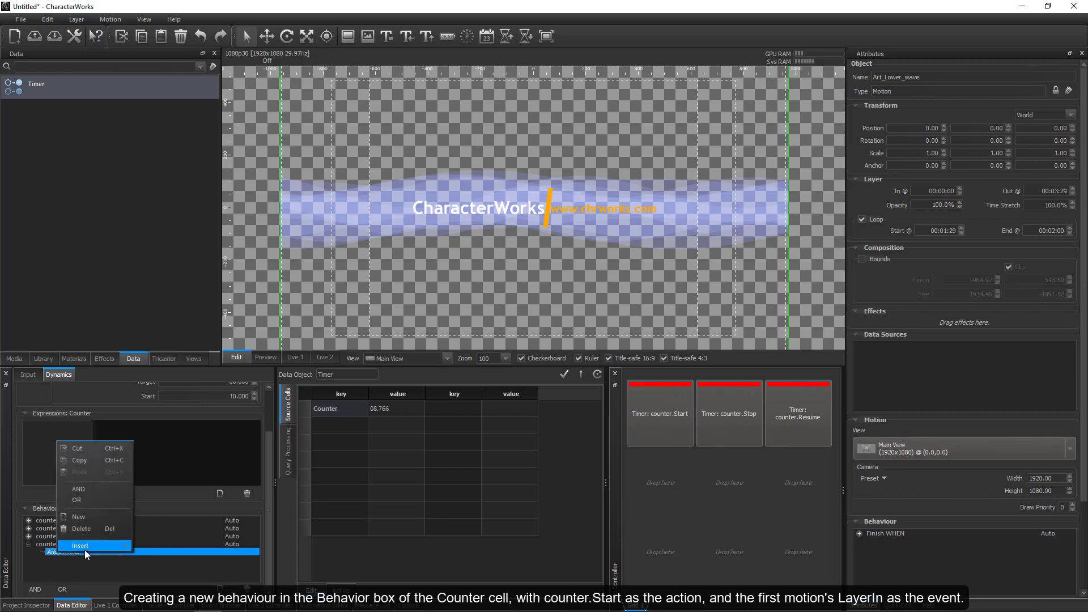
{"action": "mouse_move", "coordinate": [84, 550]}
{"action": "mouse_move", "coordinate": [181, 547]}
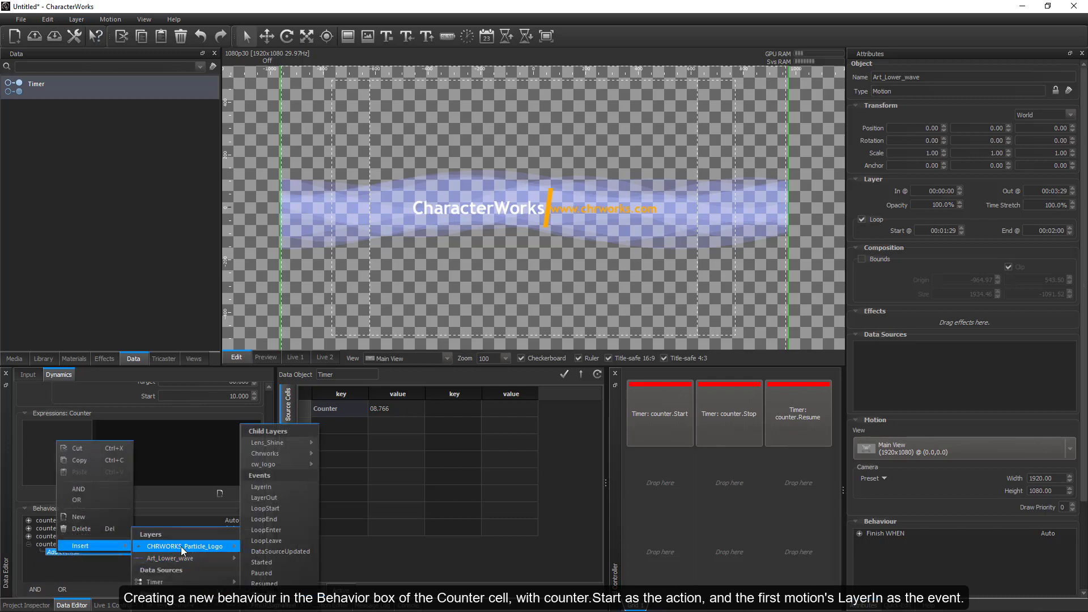
{"action": "left_click", "coordinate": [286, 486]}
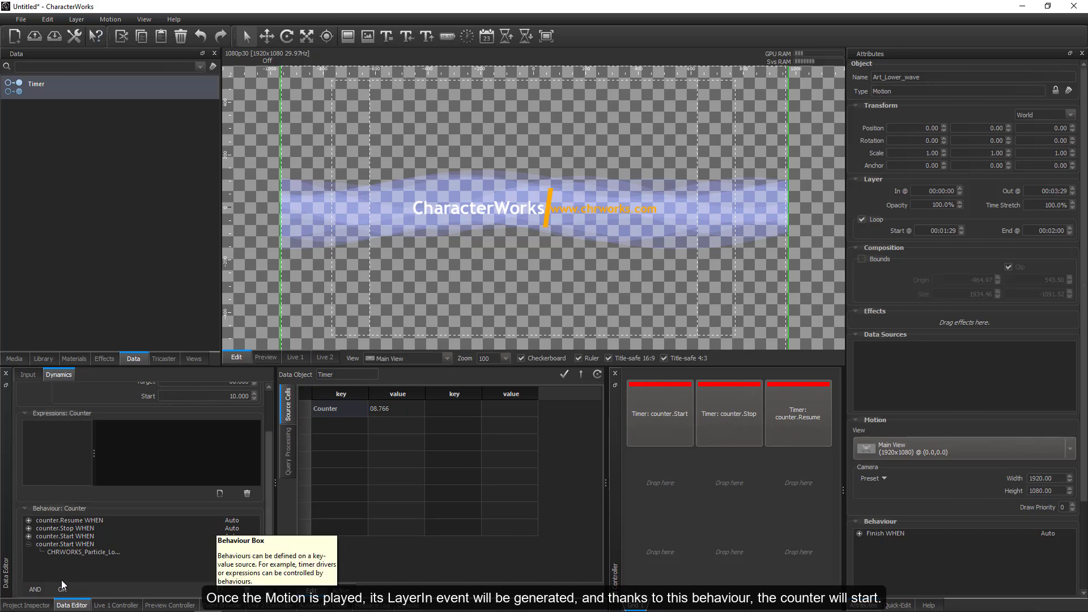
Select the CHRWORKS_Particle_Logo motion in the Project Inspector and add a behaviour with Finish as its action.
{"action": "left_click", "coordinate": [40, 605]}
{"action": "left_click", "coordinate": [60, 412]}
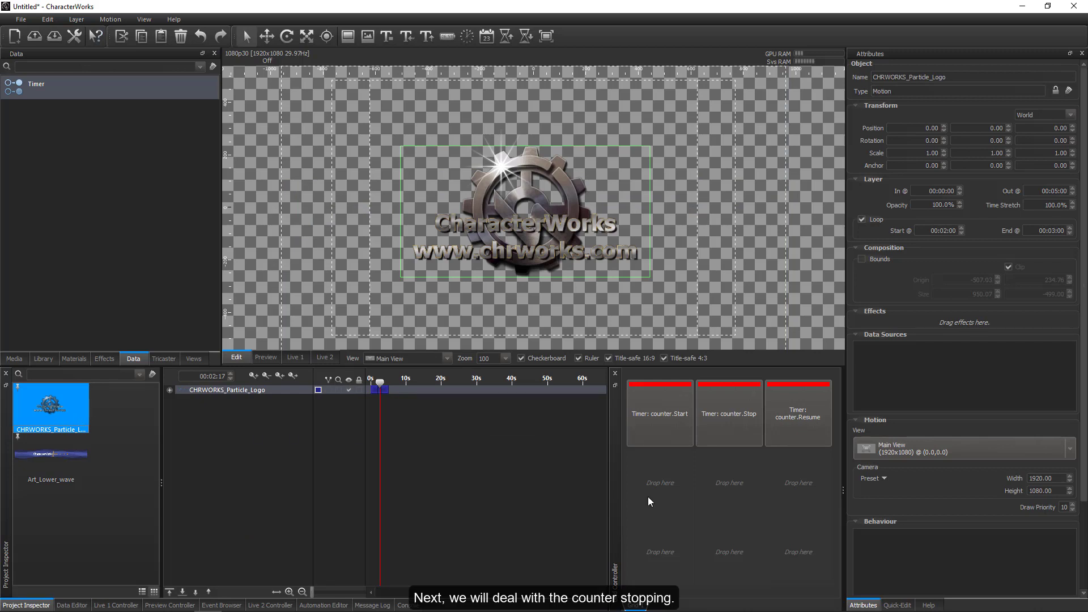
{"action": "left_click_drag", "start_coordinate": [1084, 487], "coordinate": [1087, 575]}
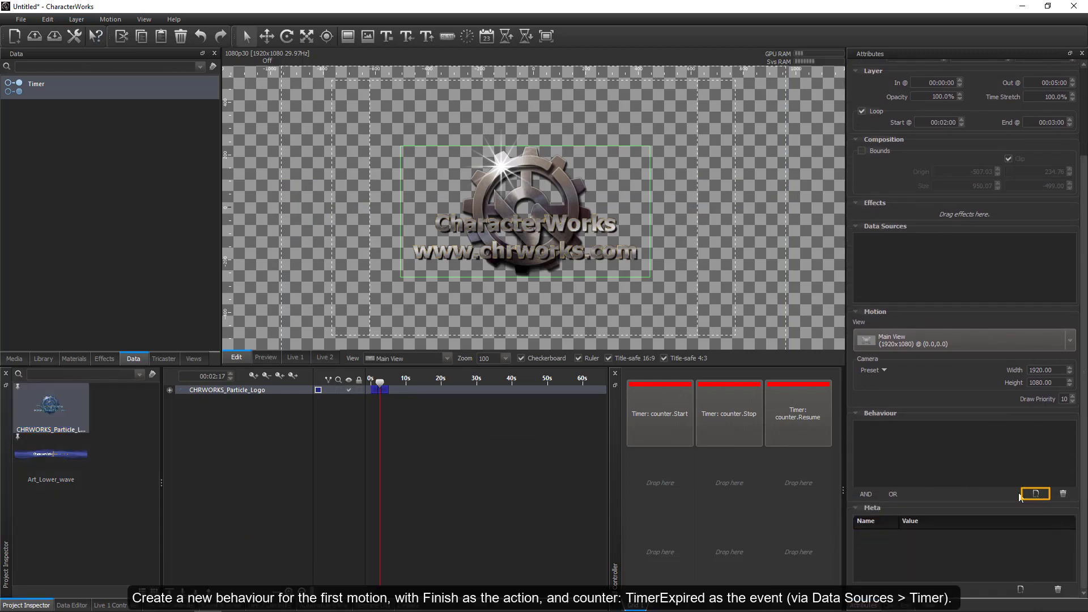
{"action": "left_click", "coordinate": [1036, 494]}
{"action": "left_click", "coordinate": [887, 425]}
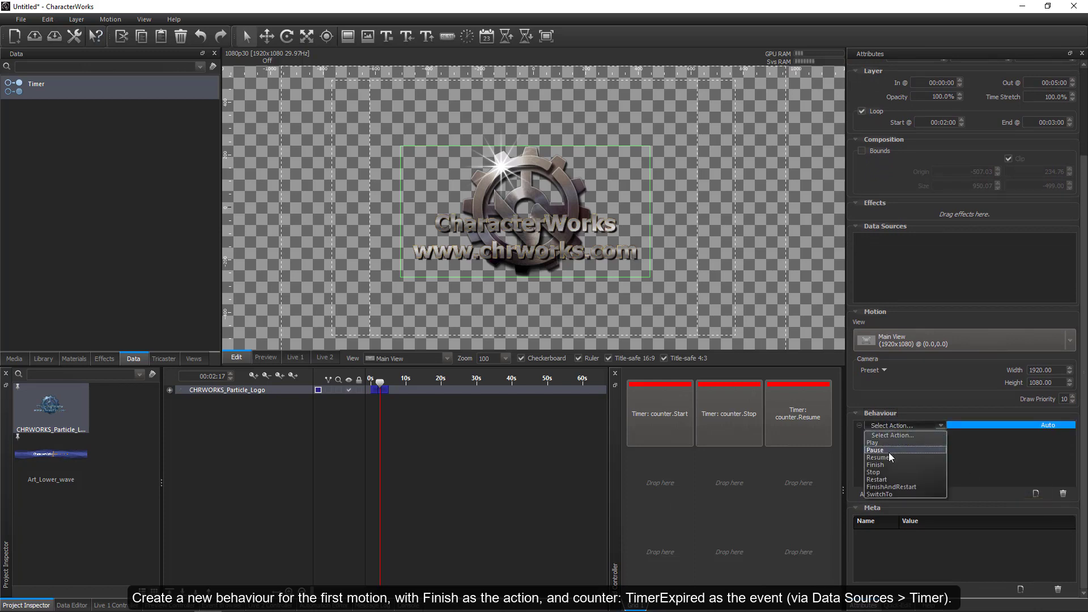
{"action": "left_click", "coordinate": [889, 465]}
Insert the Timer data source's counter: TimerExpired event as the trigger of the logo motion's Finish behaviour.
{"action": "left_click", "coordinate": [892, 434]}
{"action": "right_click", "coordinate": [892, 433]}
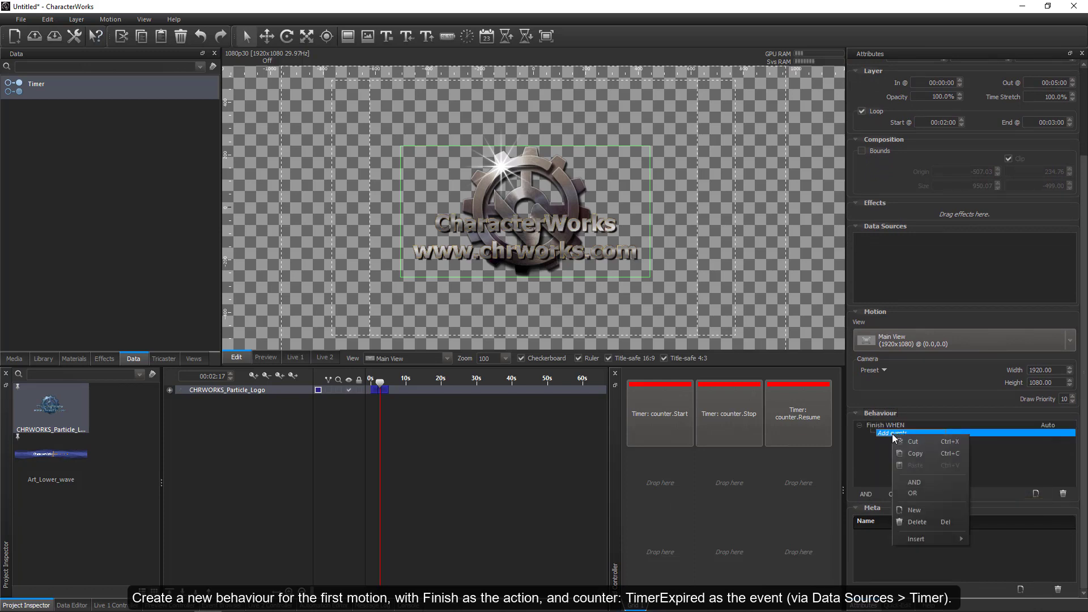
{"action": "mouse_move", "coordinate": [919, 541]}
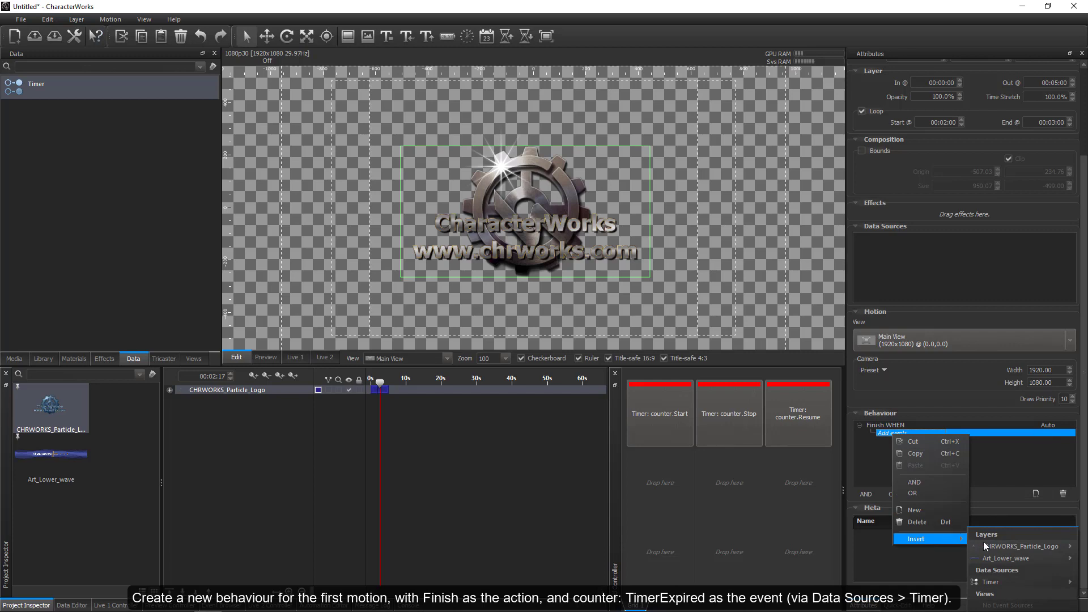
{"action": "mouse_move", "coordinate": [998, 581]}
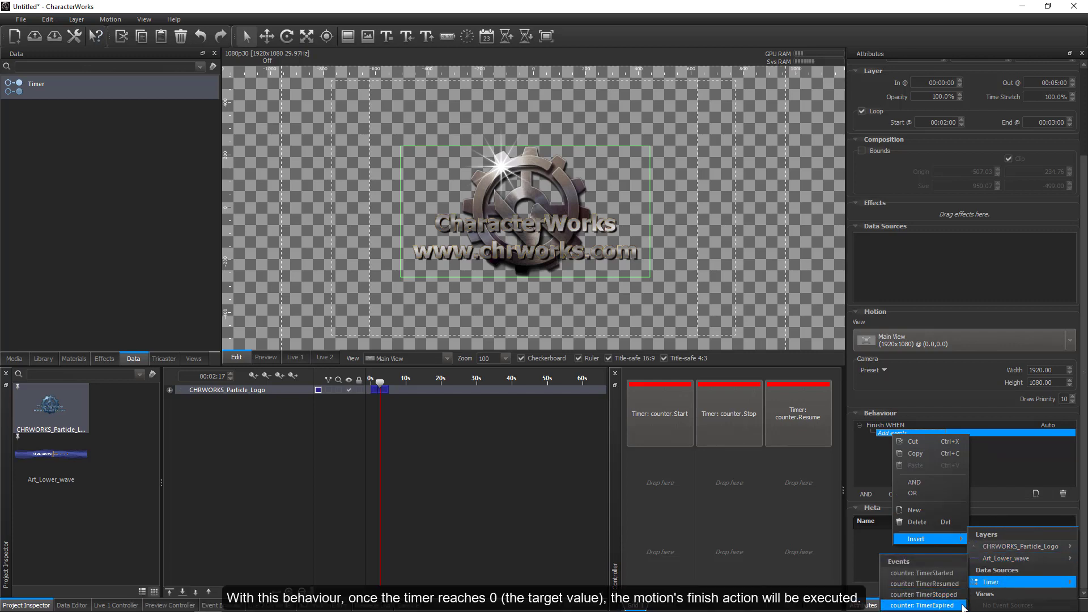
{"action": "left_click", "coordinate": [962, 605]}
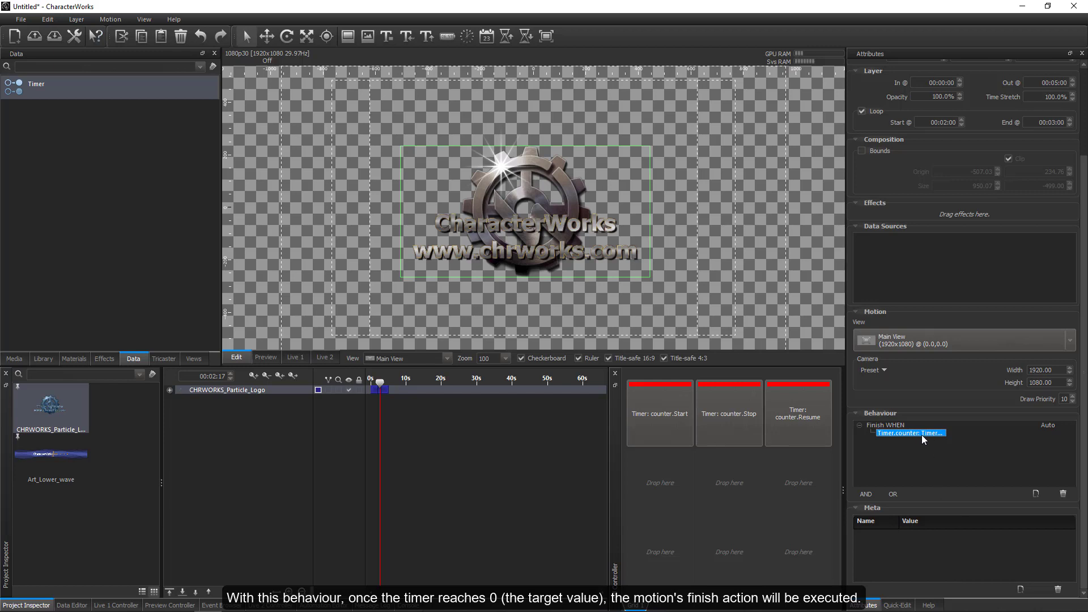
{"action": "mouse_move", "coordinate": [921, 434]}
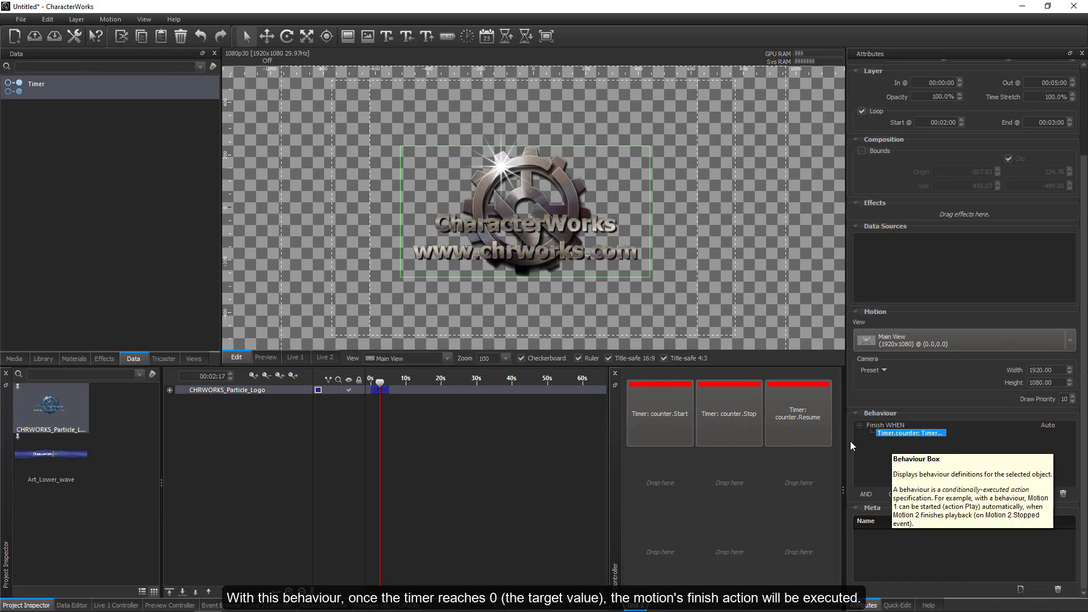
Add a Play behaviour to the Art_Lower_wave motion, triggered by the Timer data source's counter: TimerExpired event.
{"action": "left_click", "coordinate": [72, 452]}
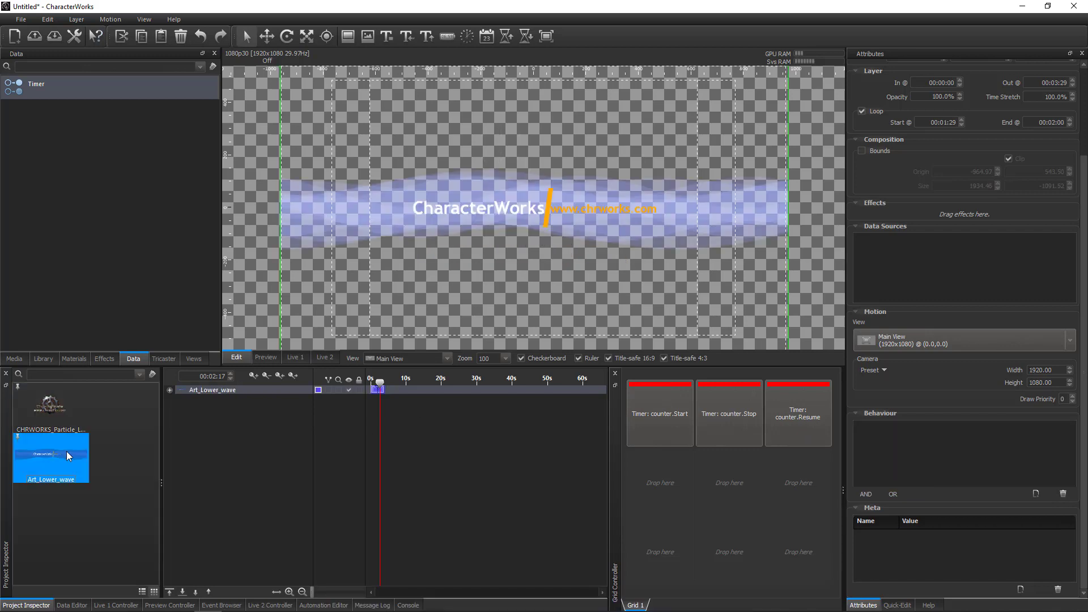
{"action": "left_click", "coordinate": [1035, 493]}
{"action": "left_click", "coordinate": [895, 428]}
{"action": "left_click", "coordinate": [892, 427]}
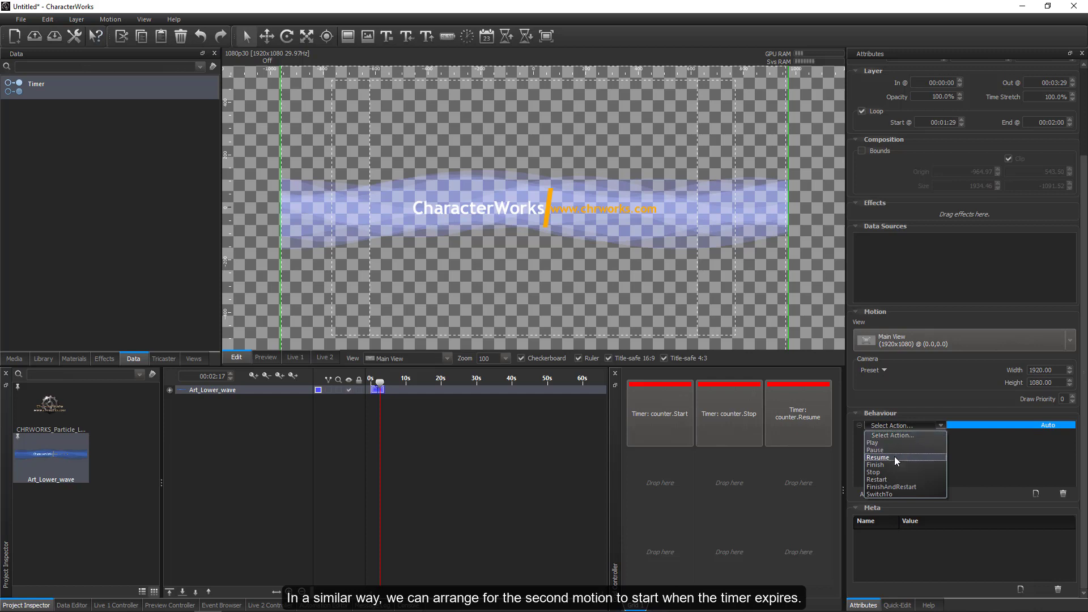
{"action": "left_click", "coordinate": [892, 443]}
{"action": "right_click", "coordinate": [895, 434]}
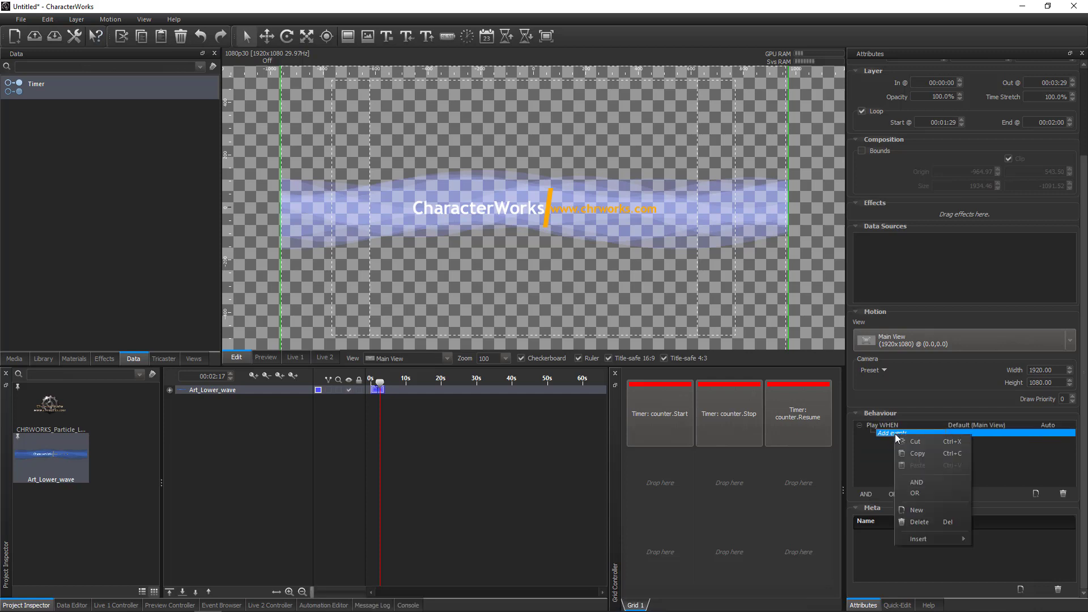
{"action": "mouse_move", "coordinate": [952, 540]}
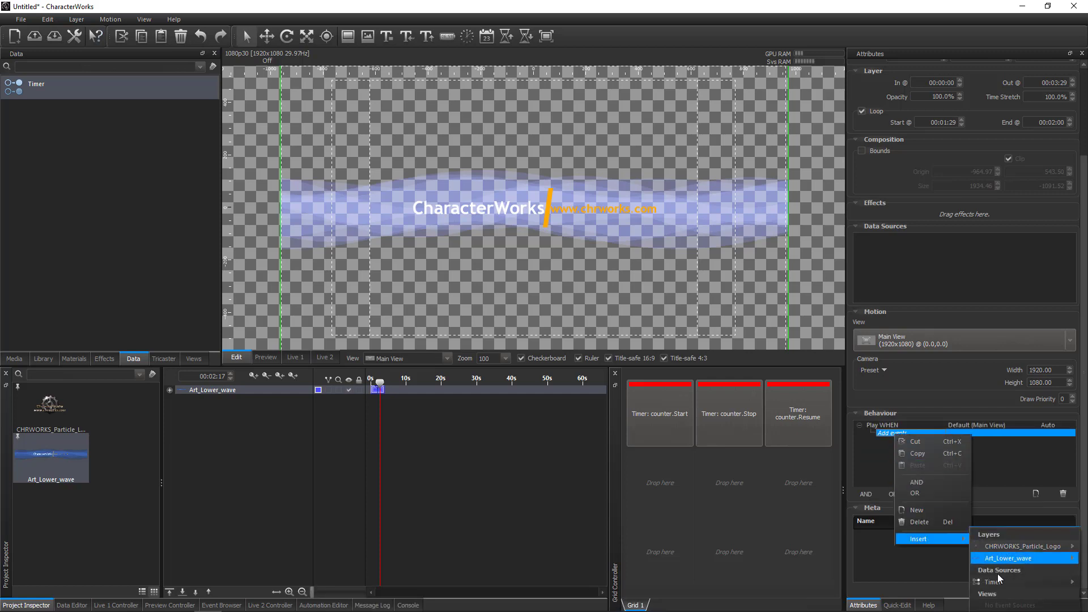
{"action": "mouse_move", "coordinate": [993, 582]}
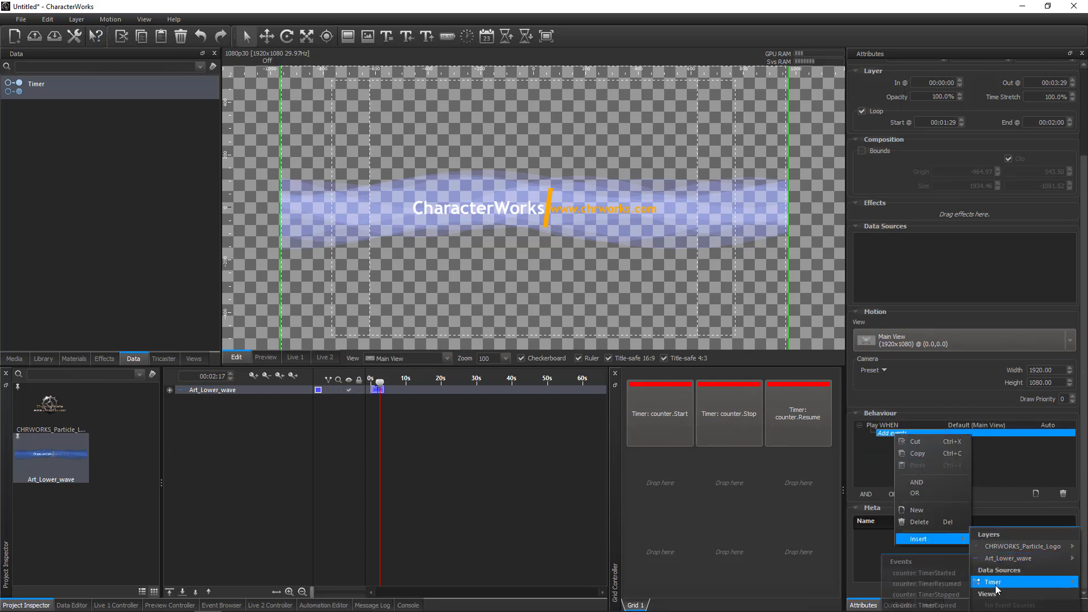
{"action": "left_click", "coordinate": [958, 605]}
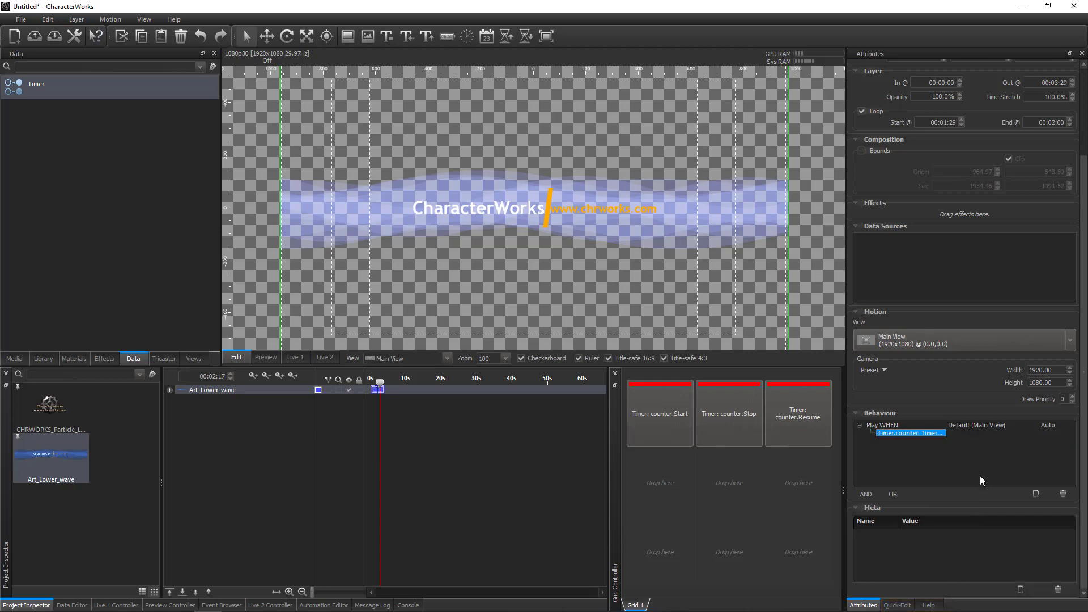
Add a Finish behaviour to the Art_Lower_wave motion, triggered by the CHRWORKS_Particle_Logo motion's LayerIn event.
{"action": "left_click", "coordinate": [1035, 494]}
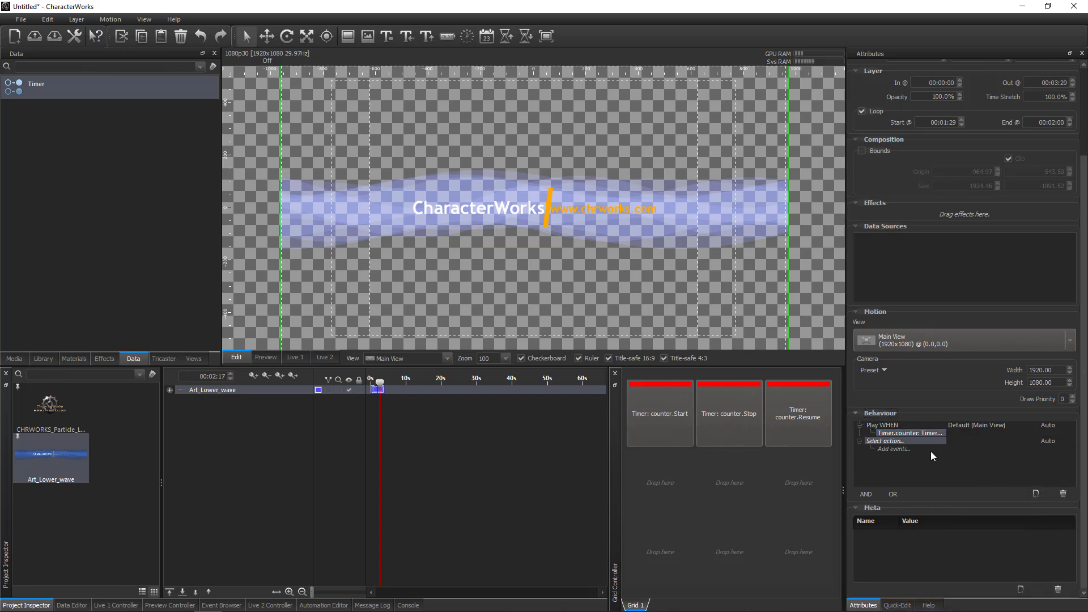
{"action": "left_click", "coordinate": [906, 441]}
{"action": "left_click", "coordinate": [906, 440]}
{"action": "left_click", "coordinate": [895, 481]}
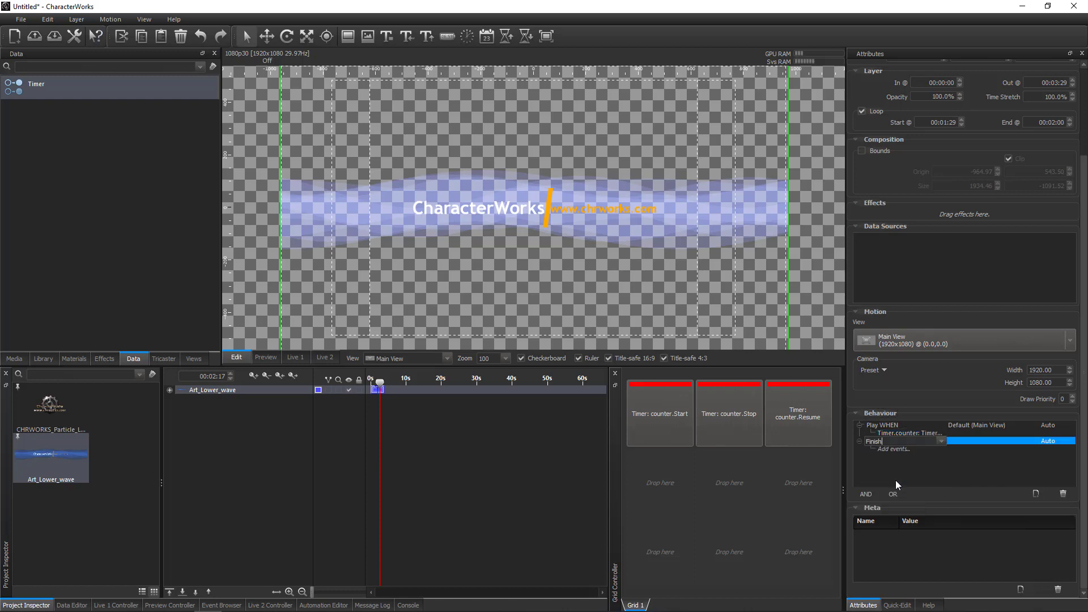
{"action": "left_click", "coordinate": [899, 449]}
{"action": "right_click", "coordinate": [899, 449]}
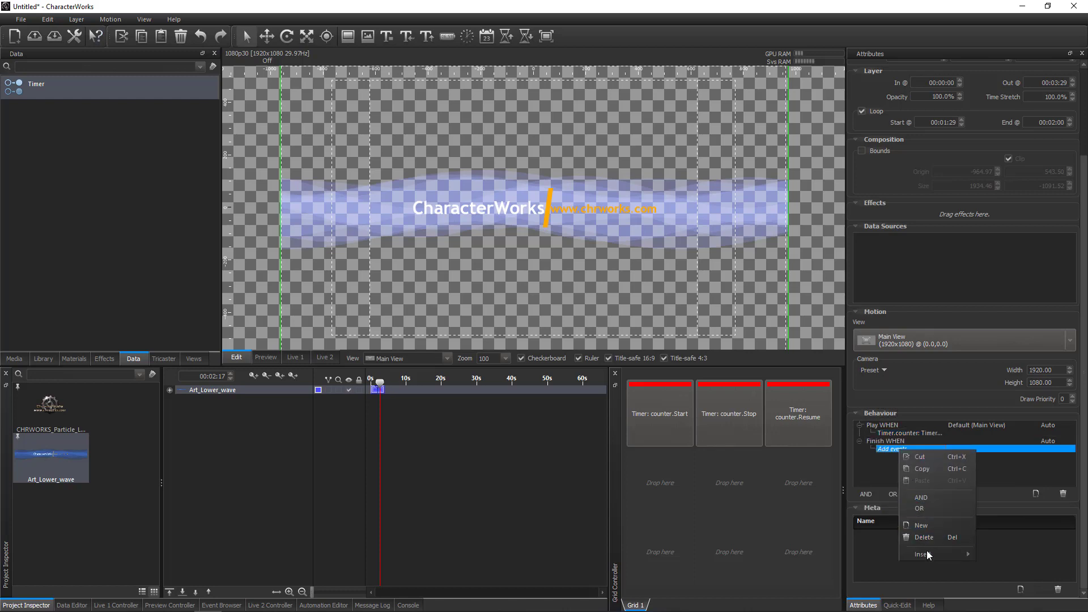
{"action": "mouse_move", "coordinate": [930, 555]}
{"action": "mouse_move", "coordinate": [1011, 548]}
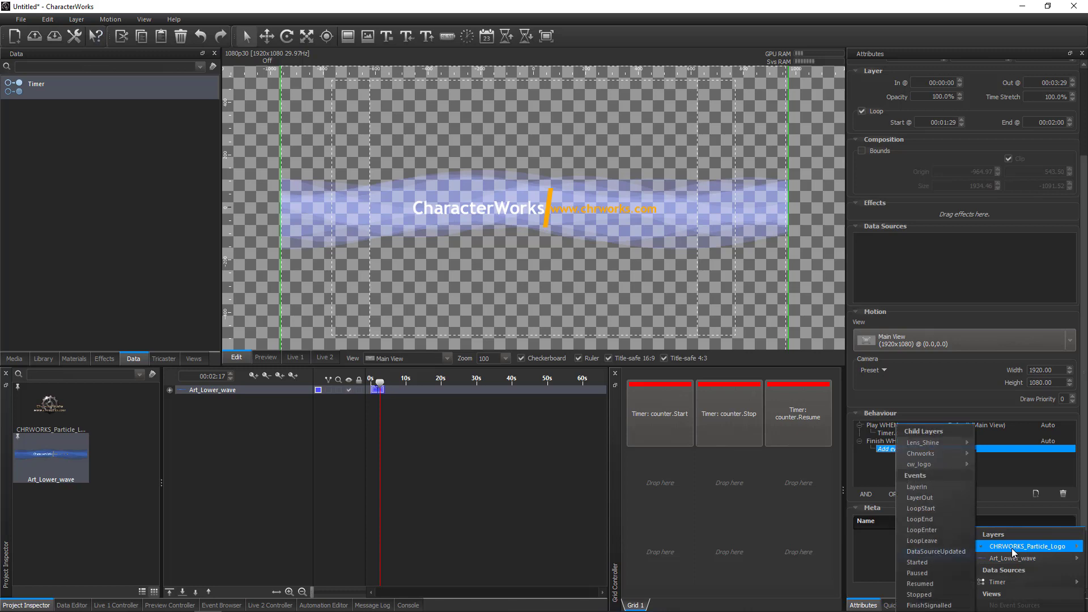
{"action": "left_click", "coordinate": [931, 493]}
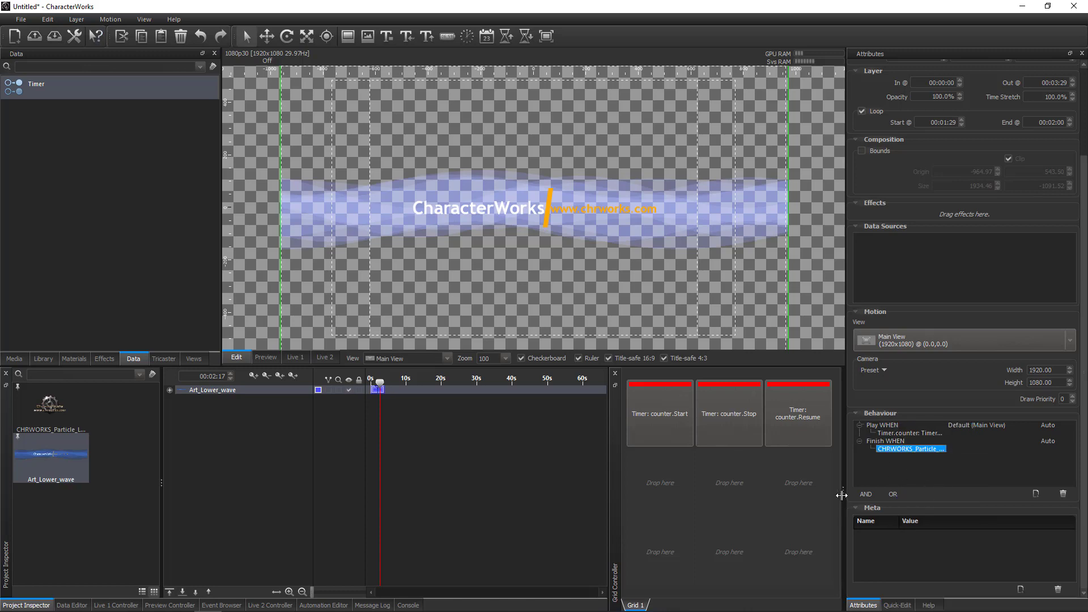
Reveal the grid's layer list and assign the CHRWORKS_Particle_Logo Play action to the first cell of the third row.
{"action": "left_click_drag", "start_coordinate": [842, 496], "coordinate": [801, 498]}
{"action": "left_click", "coordinate": [818, 403]}
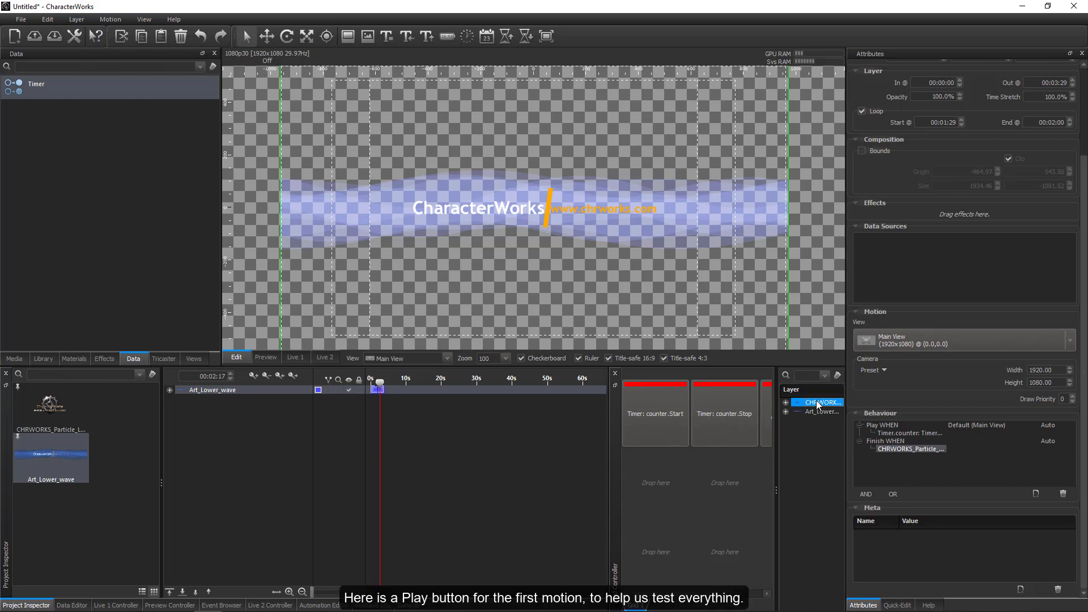
{"action": "left_click_drag", "start_coordinate": [667, 539], "coordinate": [659, 546]}
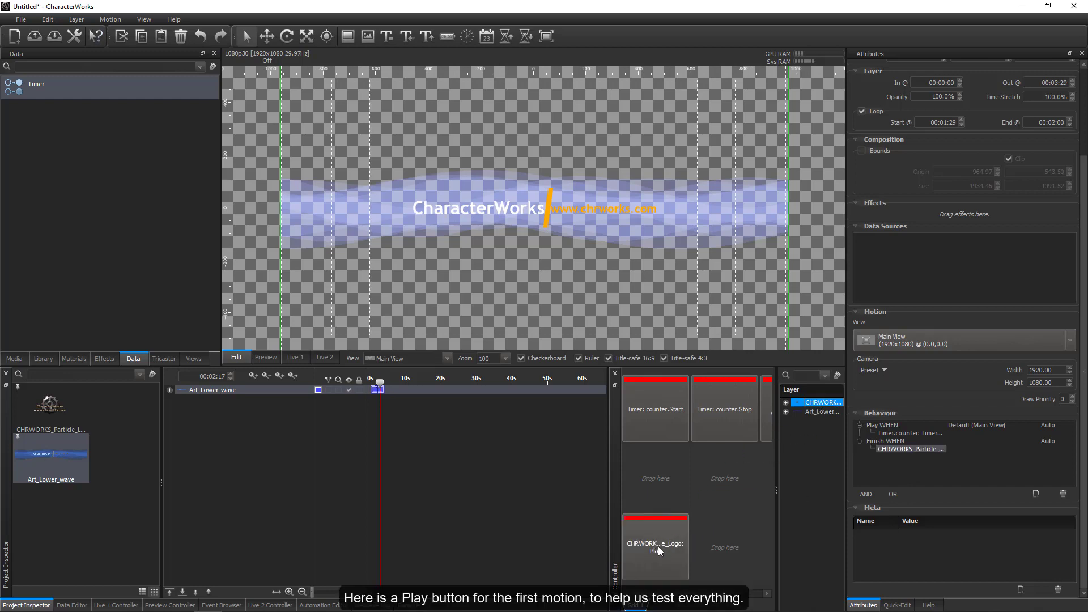
Test the behaviours on the Live 1 output by playing CHRWORKS_Particle_Logo twice from the grid while watching the Counter value.
{"action": "left_click", "coordinate": [295, 357]}
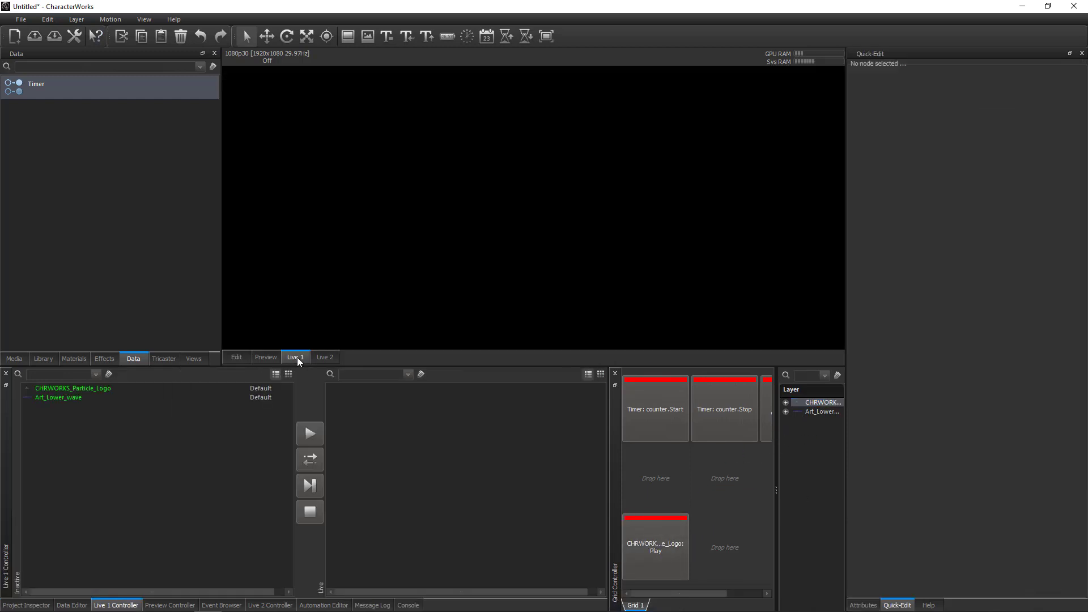
{"action": "left_click", "coordinate": [72, 605]}
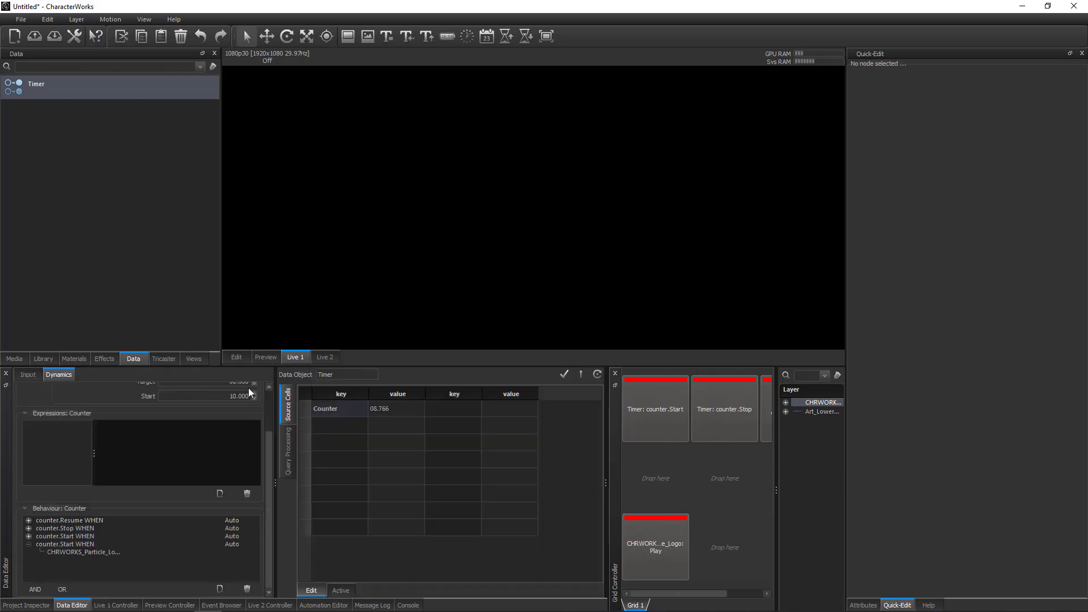
{"action": "left_click_drag", "start_coordinate": [255, 370], "coordinate": [255, 397]}
{"action": "left_click", "coordinate": [379, 435]}
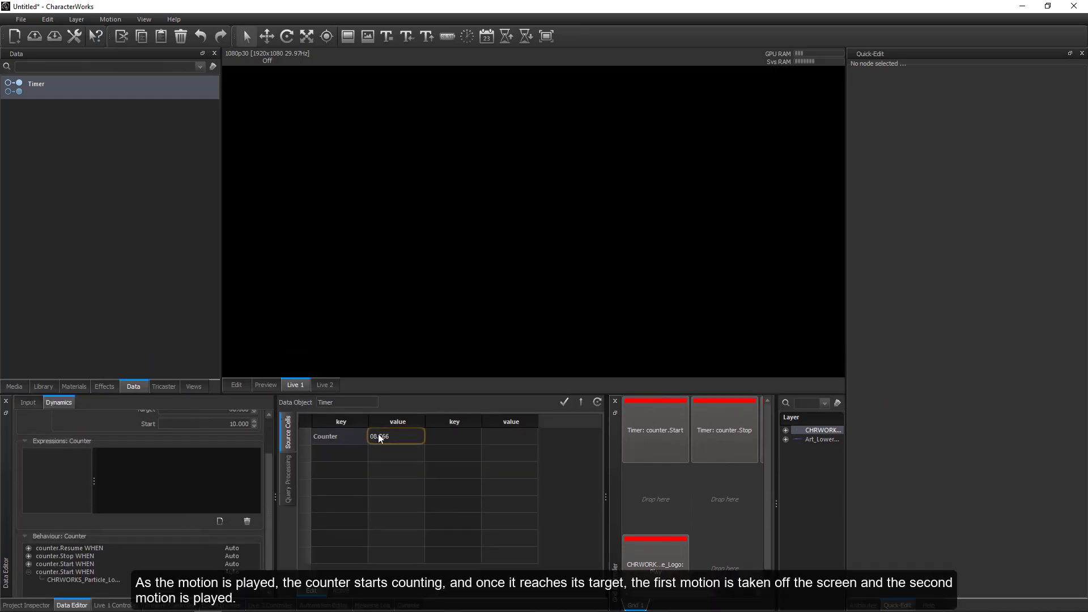
{"action": "left_click", "coordinate": [652, 564]}
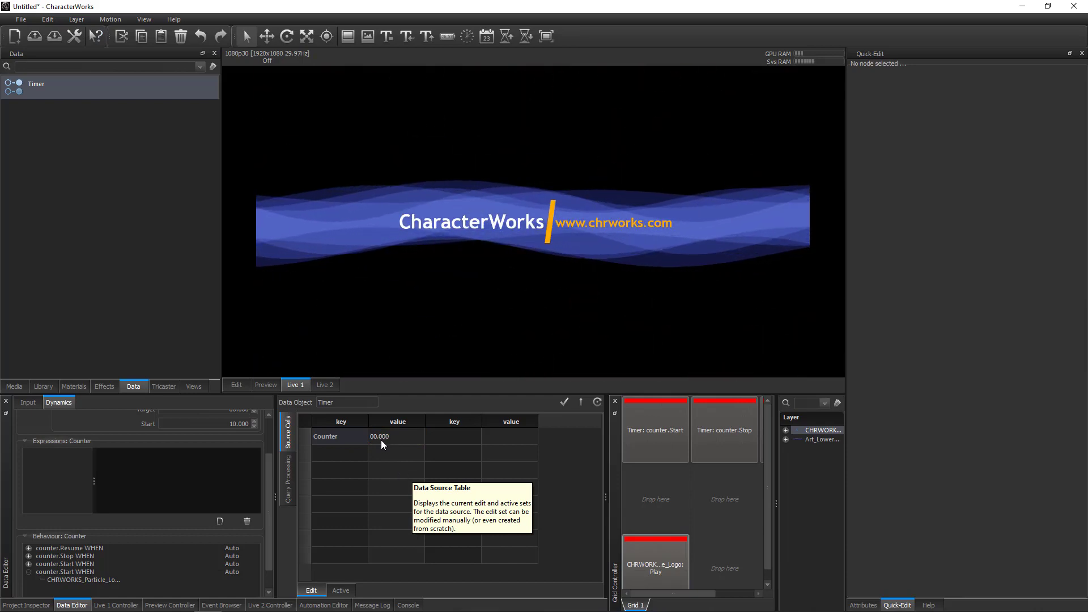
{"action": "left_click", "coordinate": [651, 570]}
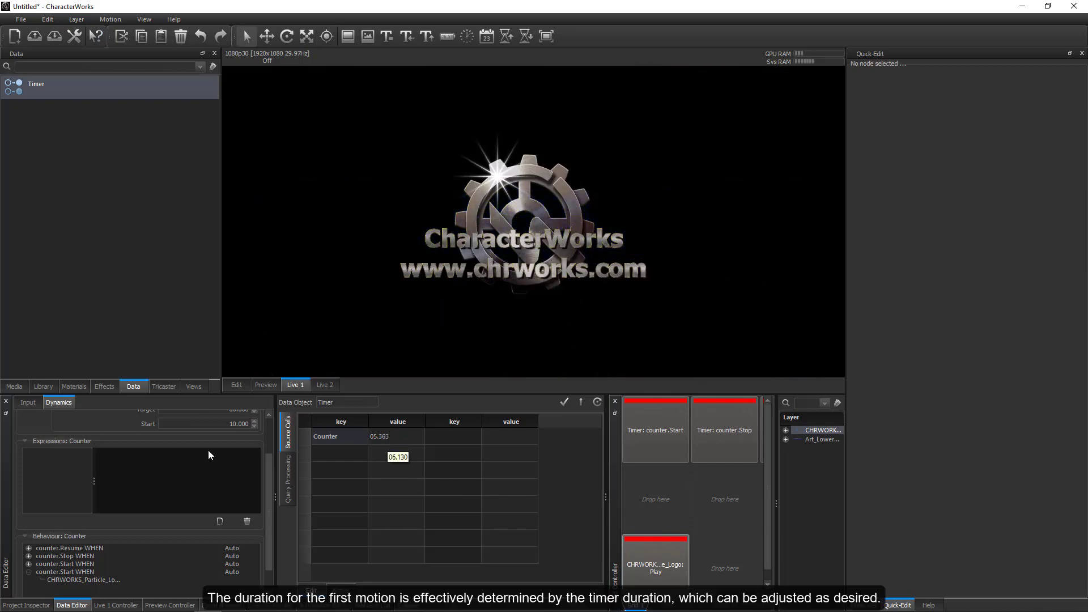
Set the Counter timer's Start value to 5 seconds and replay the CHRWORKS_Particle_Logo motion from the grid.
{"action": "left_click_drag", "start_coordinate": [267, 491], "coordinate": [270, 457]}
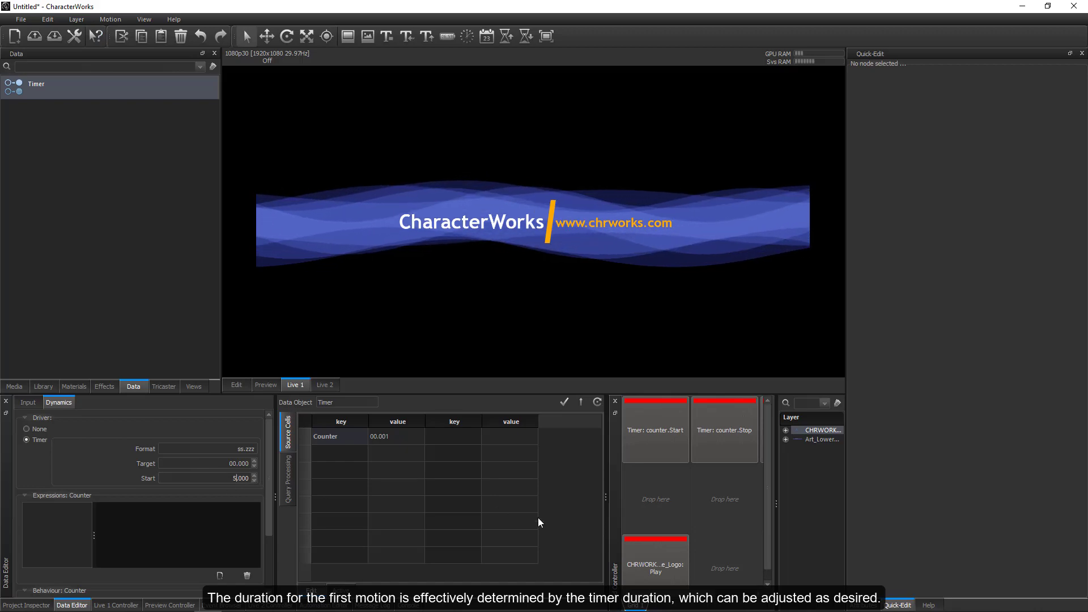
{"action": "left_click", "coordinate": [634, 557]}
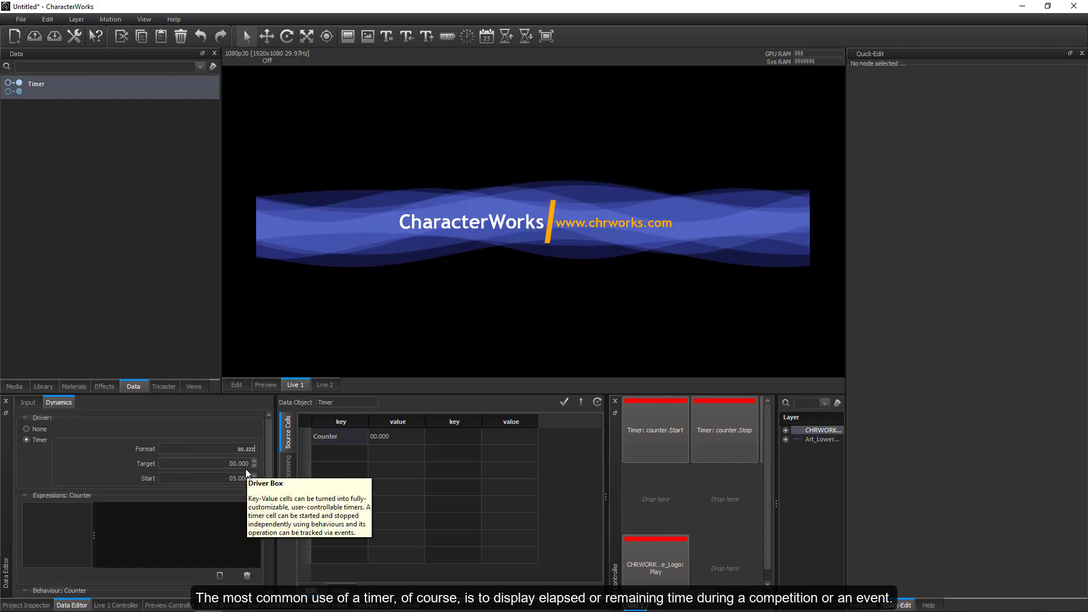
Set the Counter timer's format to h:mm:ss and its Start value to 1:00:00.
{"action": "key", "text": "BackSpace"}
{"action": "key", "text": "BackSpace"}
{"action": "key", "text": "BackSpace"}
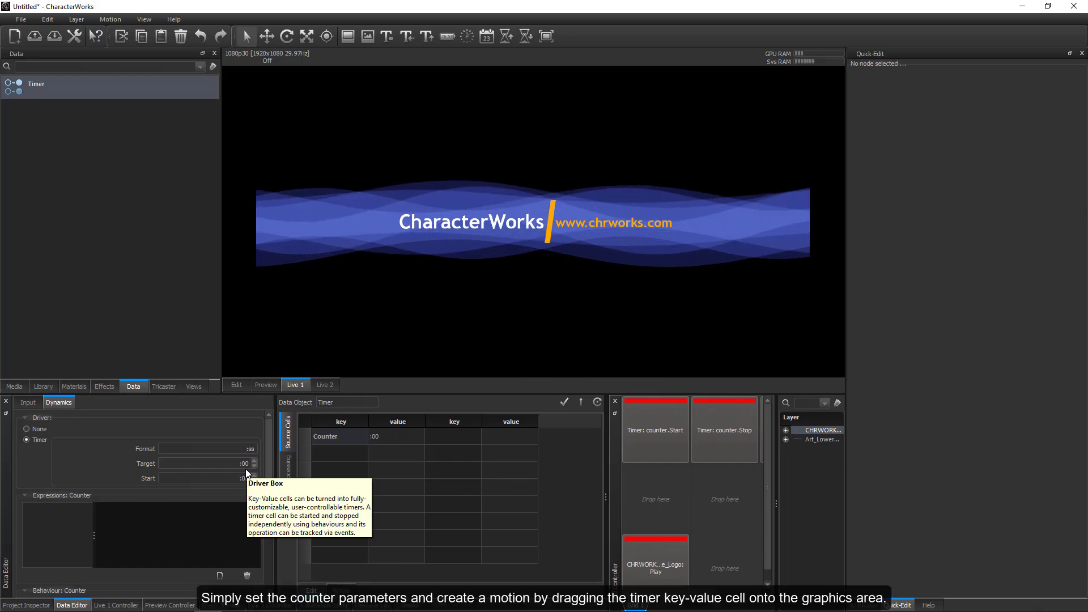
{"action": "type", "text": "mm"}
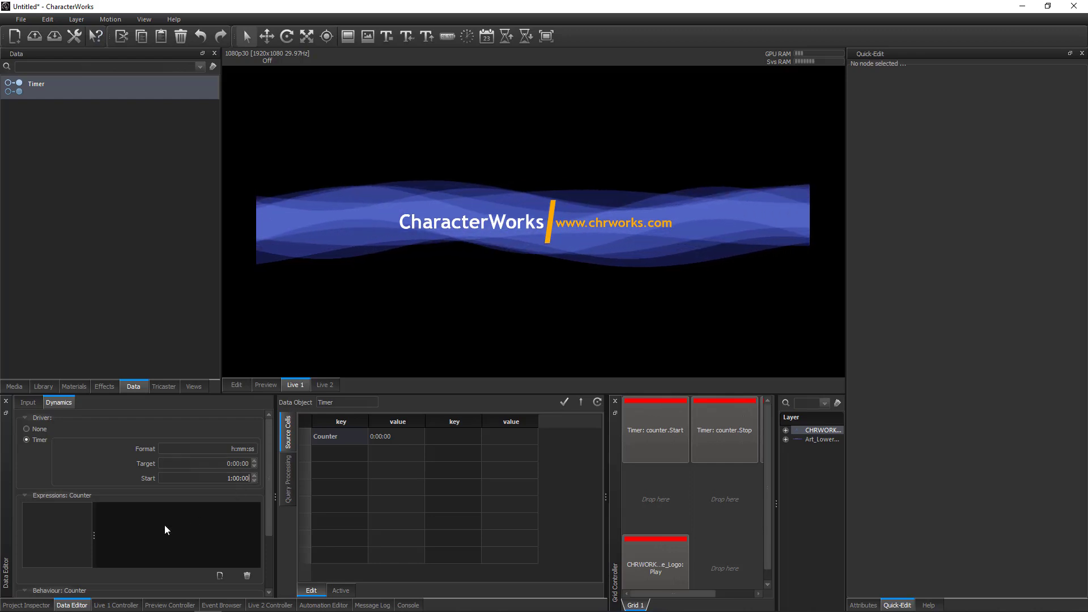
Stop the Art_Lower_wave motion on the Live 1 output and return to the project's motions.
{"action": "left_click", "coordinate": [117, 605]}
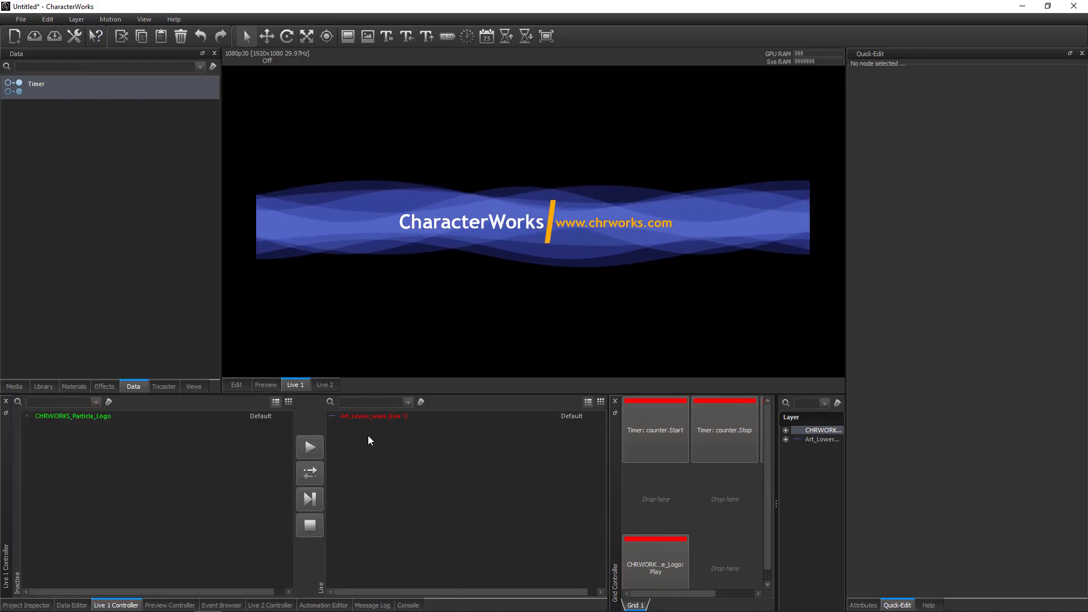
{"action": "left_click", "coordinate": [311, 528]}
{"action": "left_click", "coordinate": [46, 605]}
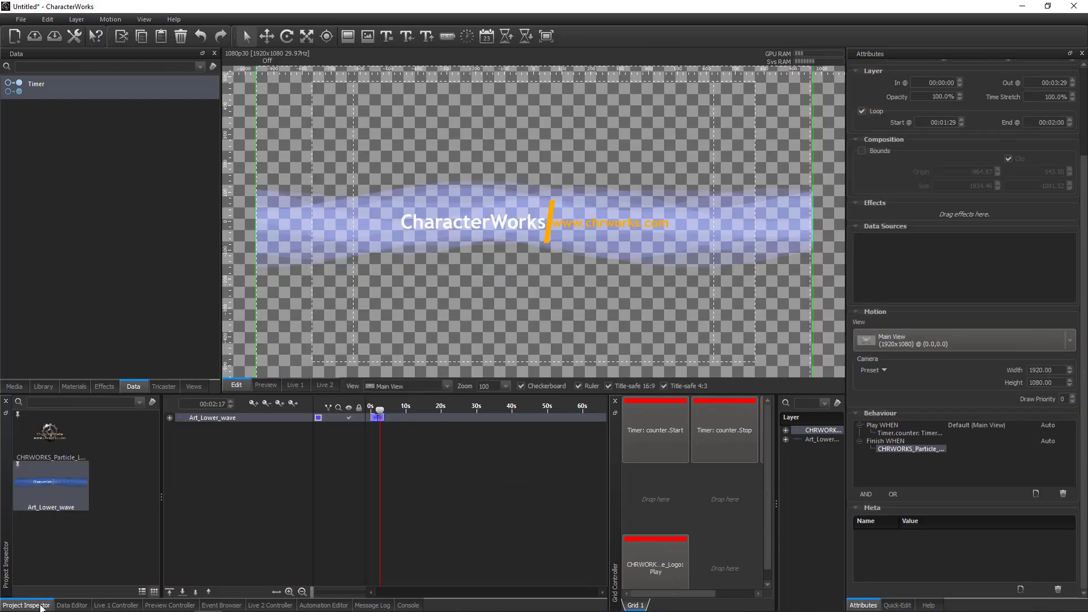
Import the Animated_BackGround_Wavey library motion into the project and rewind its timeline to the start at a closer zoom.
{"action": "left_click", "coordinate": [45, 386]}
{"action": "scroll", "coordinate": [70, 339], "scroll_direction": "up", "scroll_amount": 2}
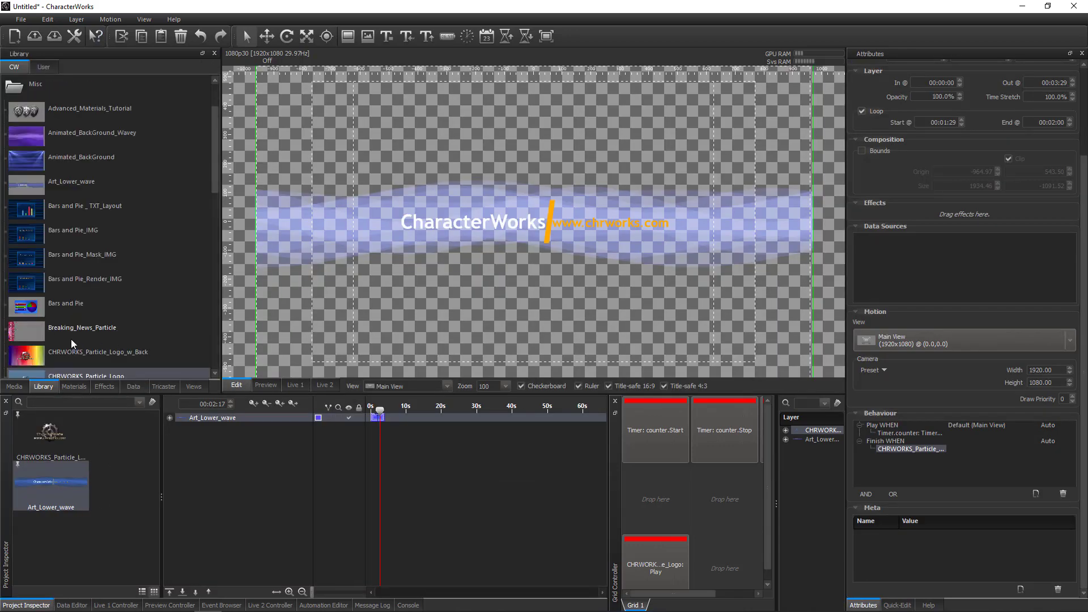
{"action": "left_click_drag", "start_coordinate": [59, 213], "coordinate": [70, 483]}
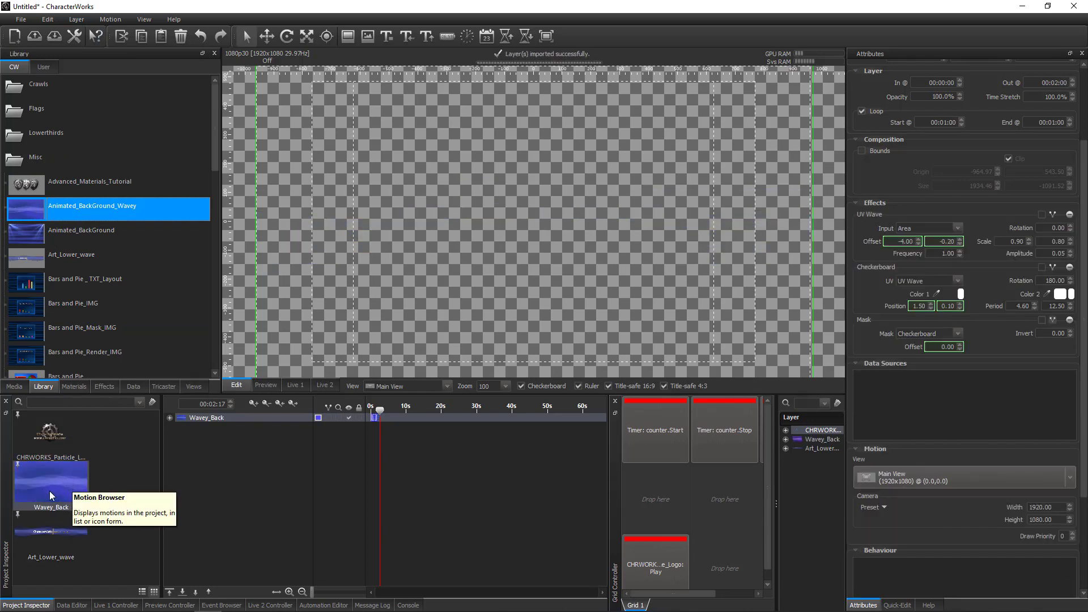
{"action": "left_click", "coordinate": [51, 496]}
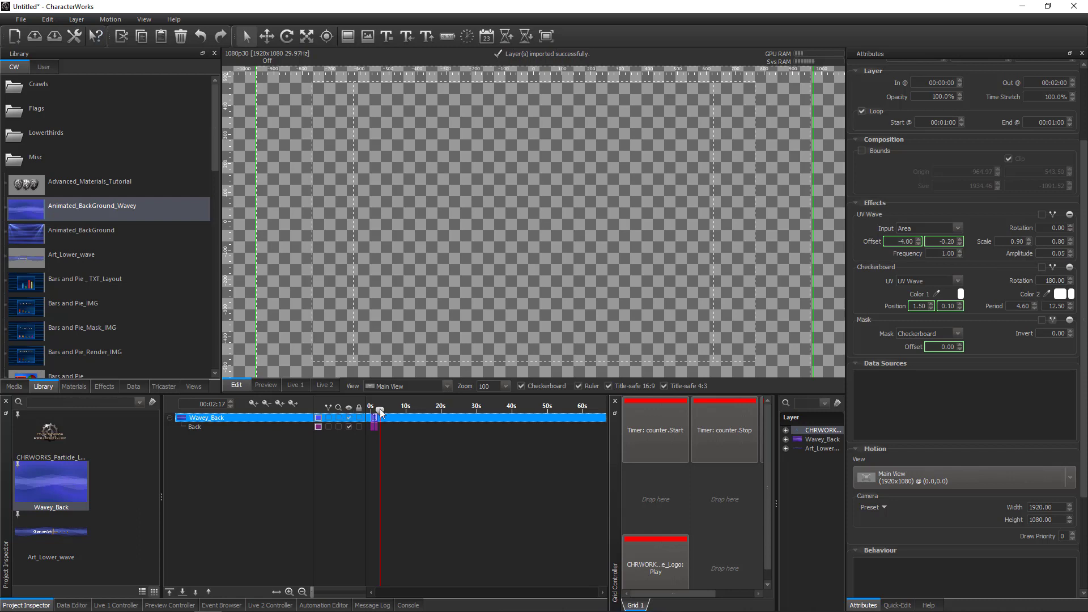
{"action": "left_click_drag", "start_coordinate": [380, 410], "coordinate": [228, 445]}
{"action": "left_click_drag", "start_coordinate": [311, 595], "coordinate": [340, 595]}
Place the Timer's Counter value on the Wavey_Back canvas as a data-linked text layer and set the playhead to 00:01:00.
{"action": "left_click", "coordinate": [71, 605]}
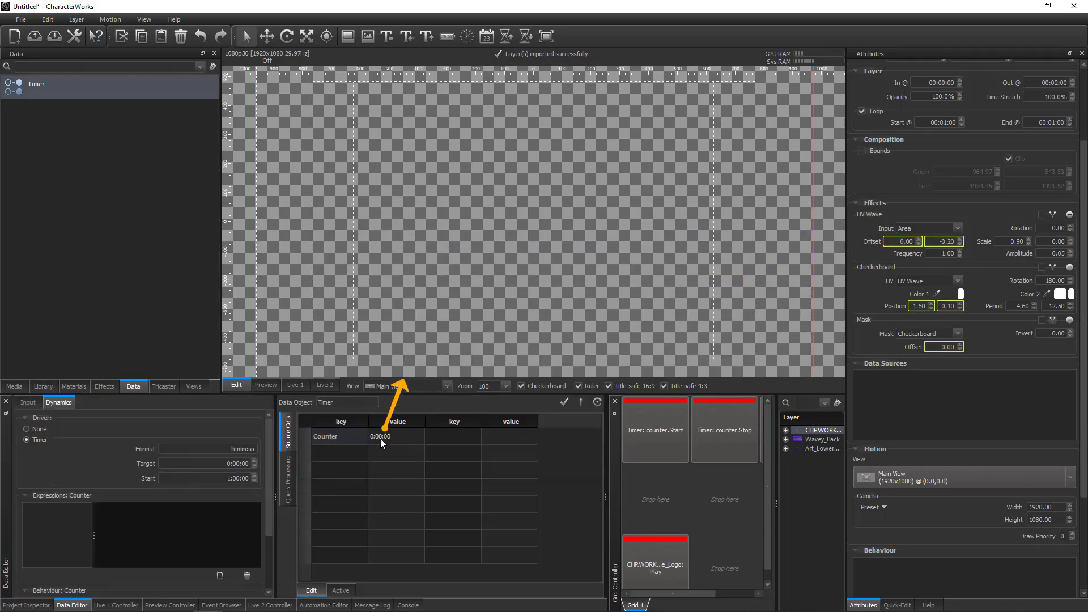
{"action": "left_click_drag", "start_coordinate": [387, 441], "coordinate": [457, 225]}
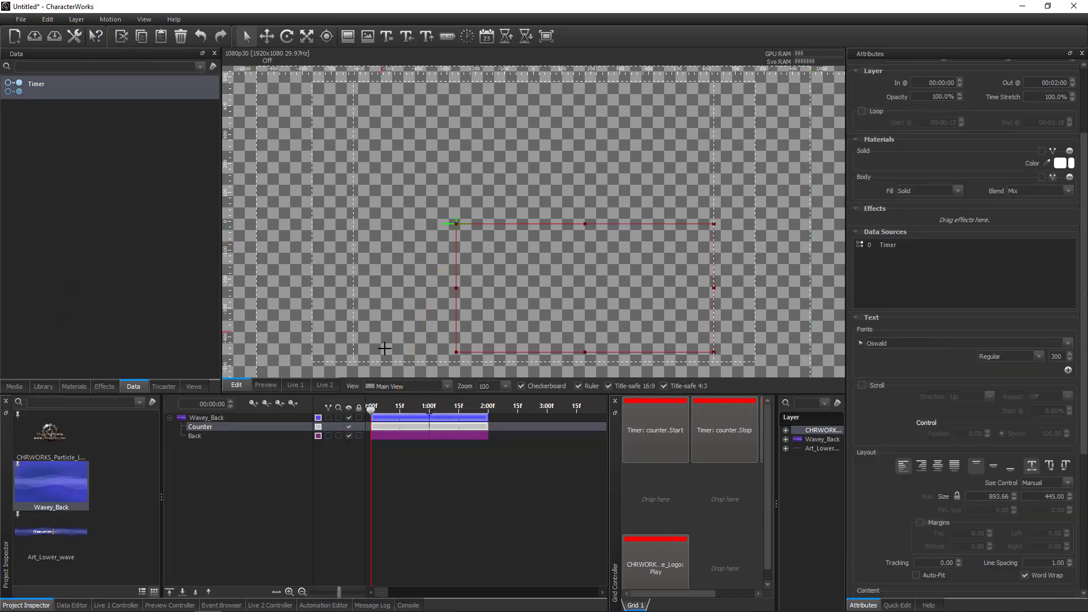
{"action": "left_click", "coordinate": [430, 407]}
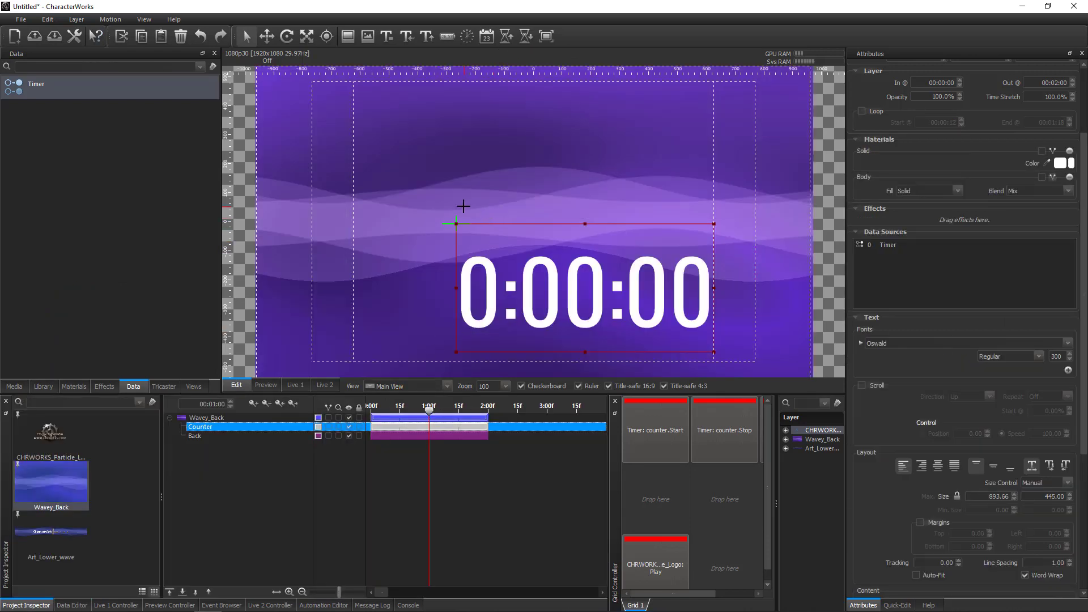
Move the Counter text up and across to the centre of the wavy background.
{"action": "left_click", "coordinate": [267, 36]}
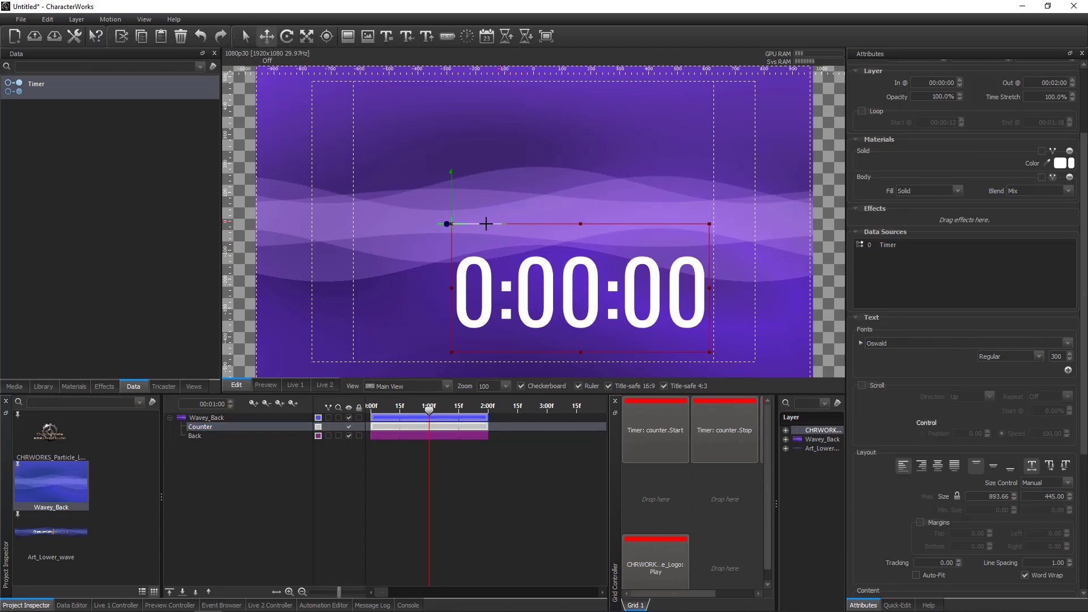
{"action": "left_click_drag", "start_coordinate": [509, 224], "coordinate": [444, 224]}
{"action": "left_click_drag", "start_coordinate": [394, 181], "coordinate": [394, 108]}
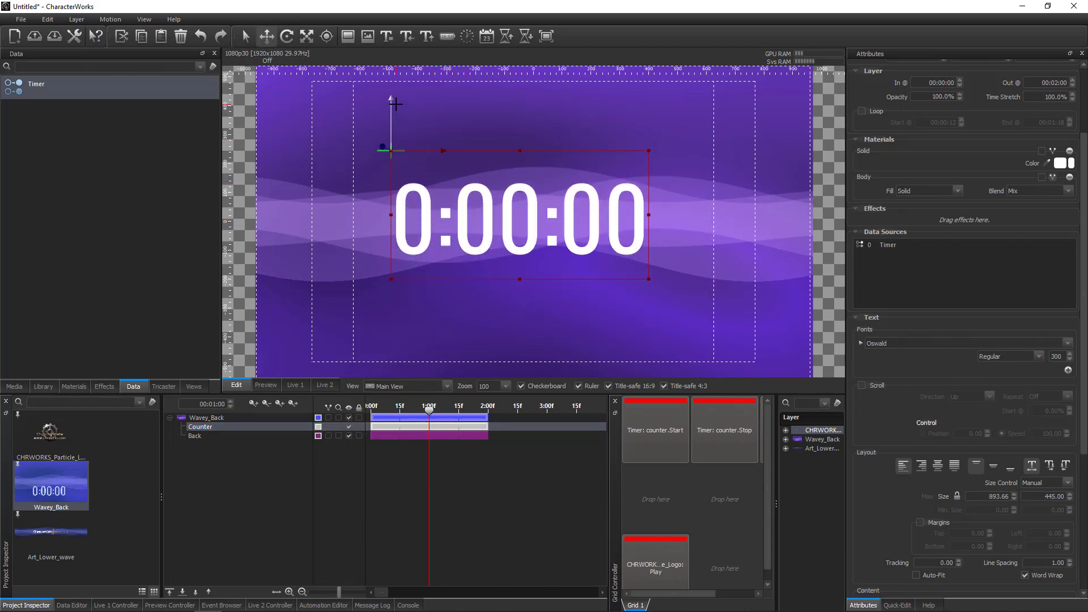
{"action": "left_click_drag", "start_coordinate": [442, 162], "coordinate": [451, 163]}
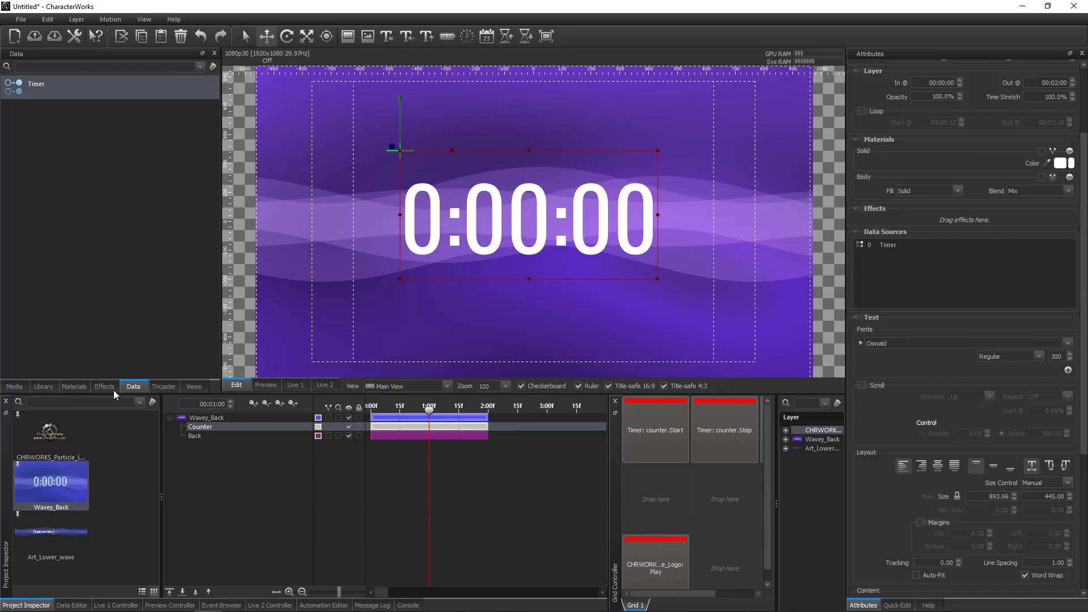
Try the Metal text material preset on the Counter digits and replace it with the Master_Blaster preset.
{"action": "left_click", "coordinate": [74, 386]}
{"action": "left_click", "coordinate": [64, 66]}
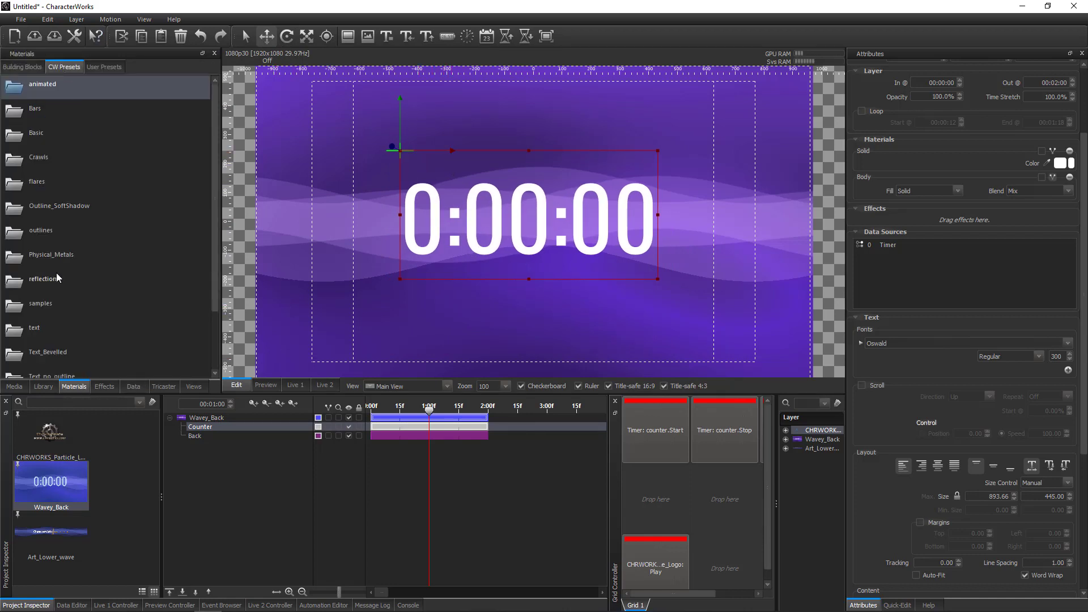
{"action": "scroll", "coordinate": [63, 331], "scroll_direction": "down", "scroll_amount": 3}
{"action": "left_click", "coordinate": [42, 258]}
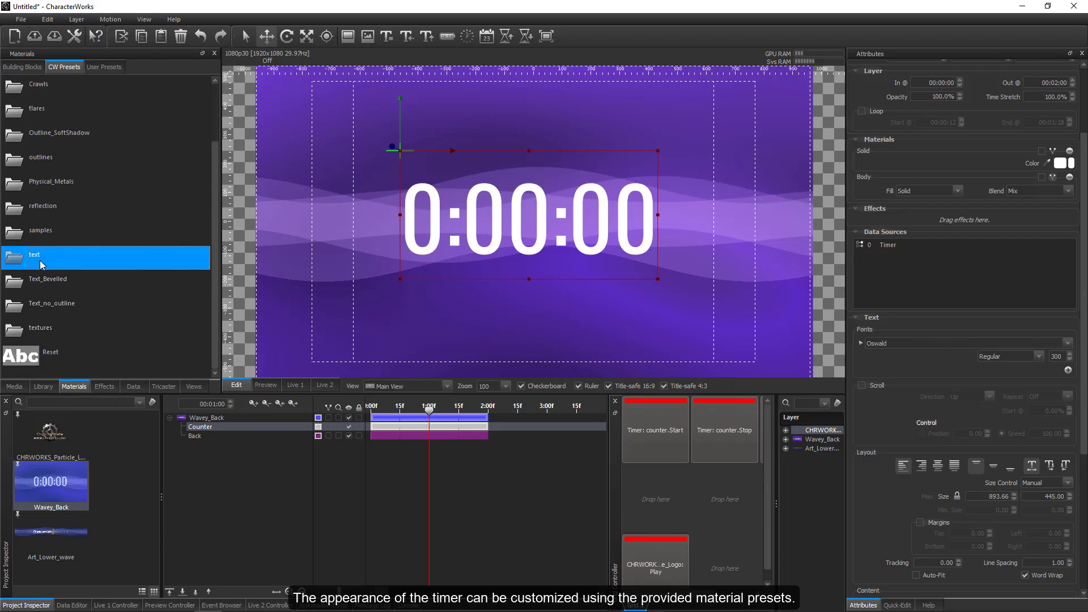
{"action": "scroll", "coordinate": [107, 335], "scroll_direction": "down", "scroll_amount": 10}
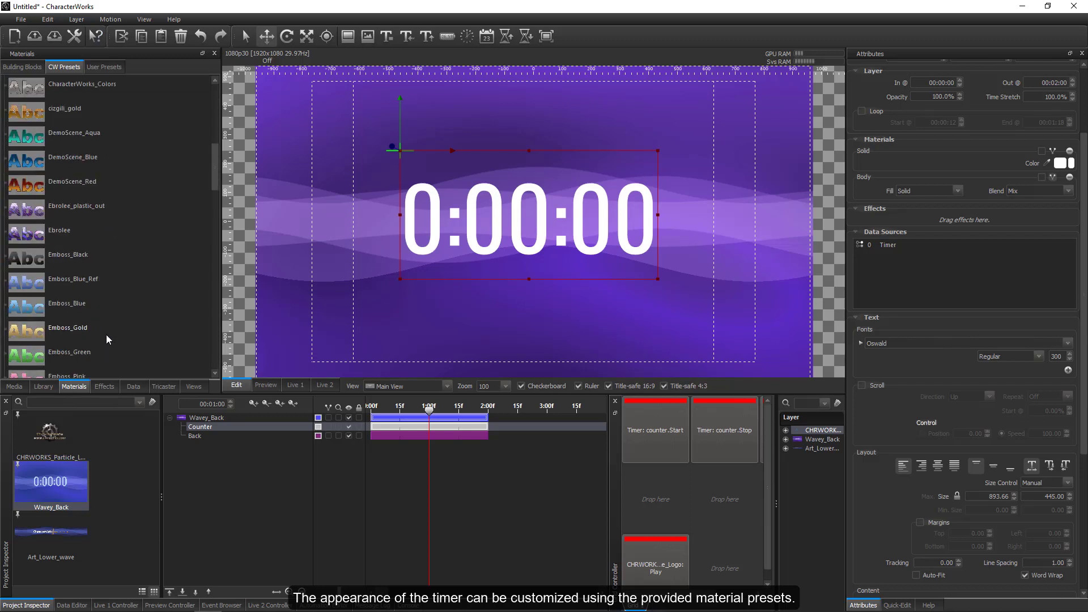
{"action": "scroll", "coordinate": [45, 294], "scroll_direction": "down", "scroll_amount": 5}
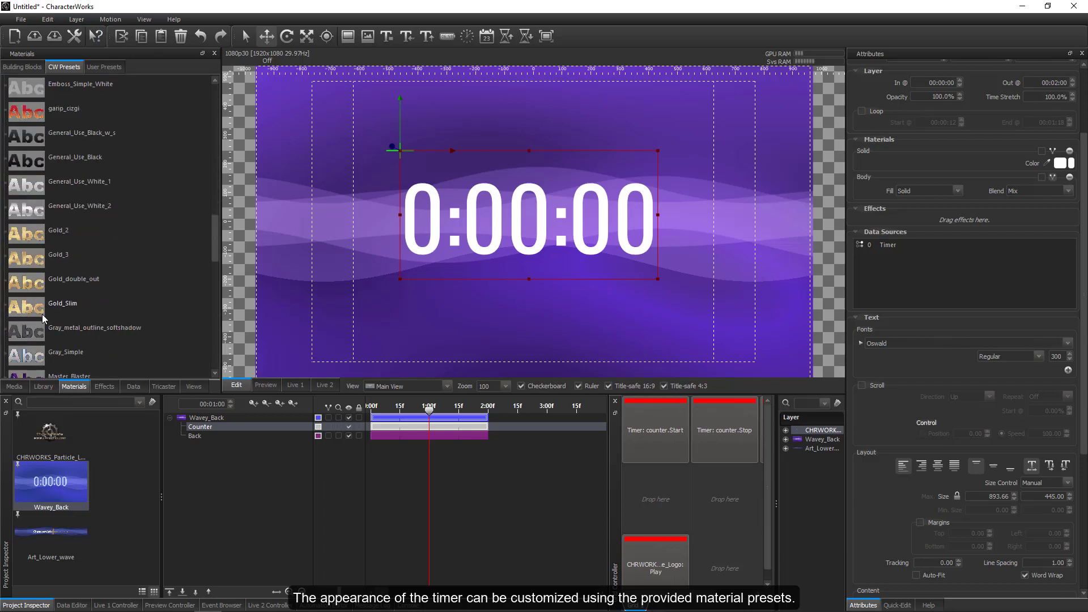
{"action": "left_click_drag", "start_coordinate": [35, 283], "coordinate": [409, 214]}
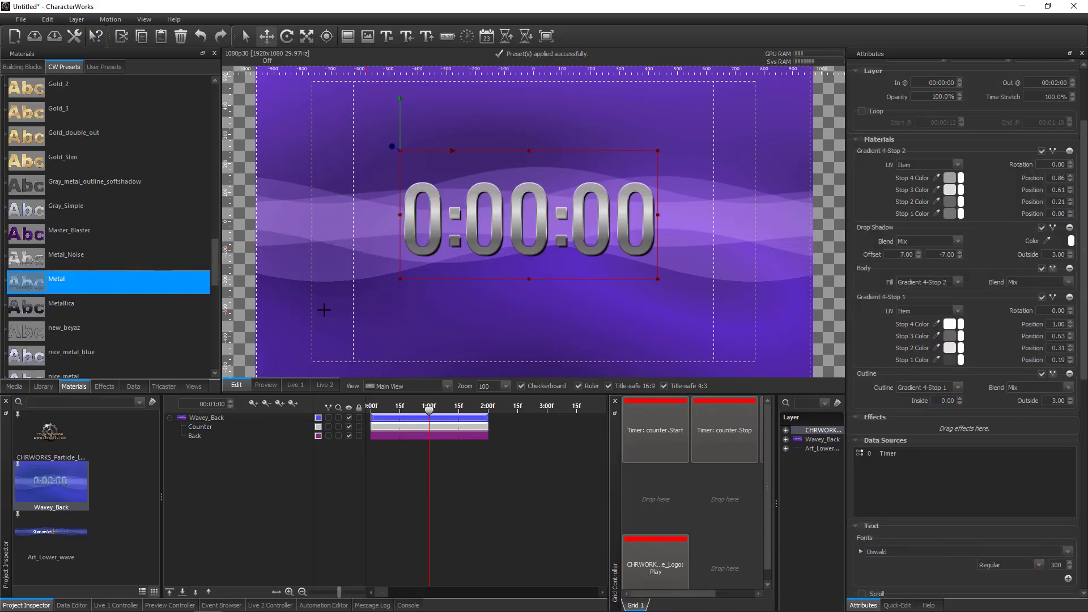
{"action": "left_click_drag", "start_coordinate": [35, 234], "coordinate": [411, 220]}
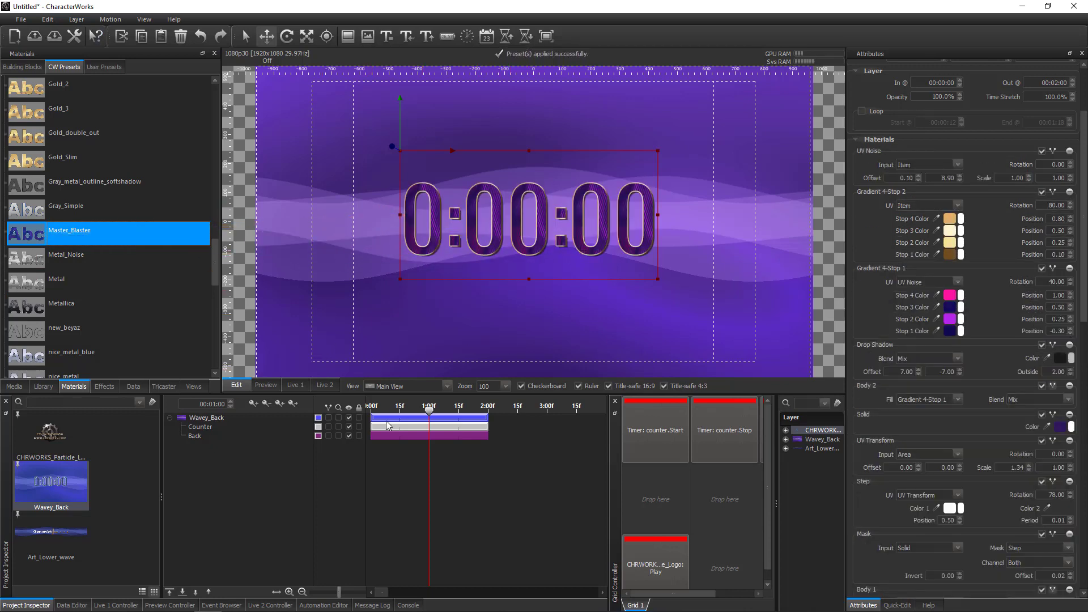
{"action": "mouse_move", "coordinate": [429, 412]}
{"action": "left_mouse_down"}
{"action": "mouse_move", "coordinate": [415, 412]}
{"action": "mouse_move", "coordinate": [428, 413]}
{"action": "left_mouse_up"}
Add another behaviour with the counter.Start action to the Timer's Counter cell.
{"action": "left_click", "coordinate": [72, 604]}
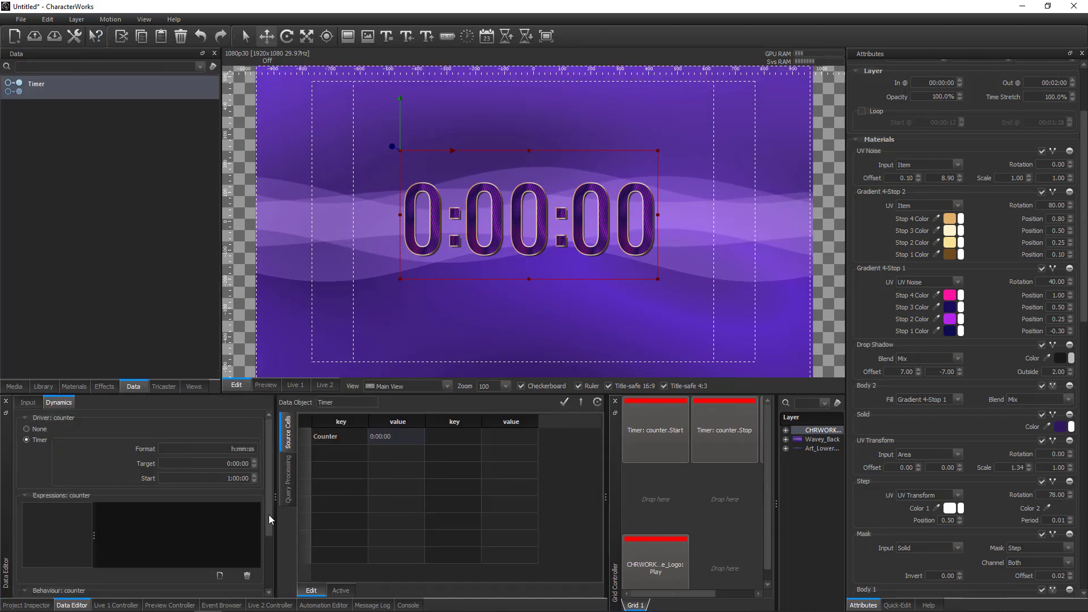
{"action": "left_click_drag", "start_coordinate": [269, 514], "coordinate": [264, 568]}
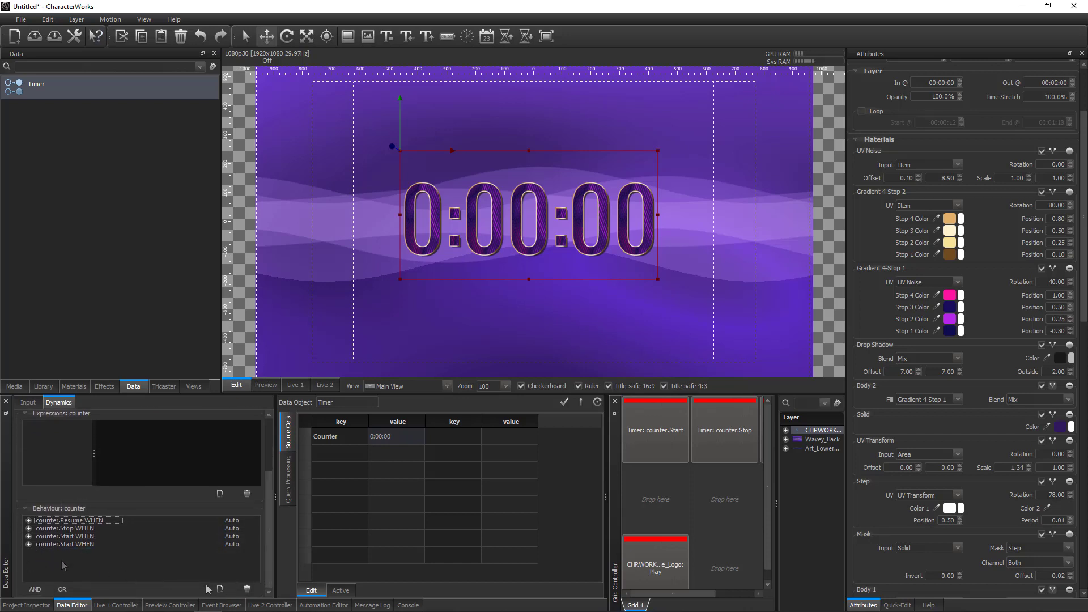
{"action": "left_click", "coordinate": [220, 589]}
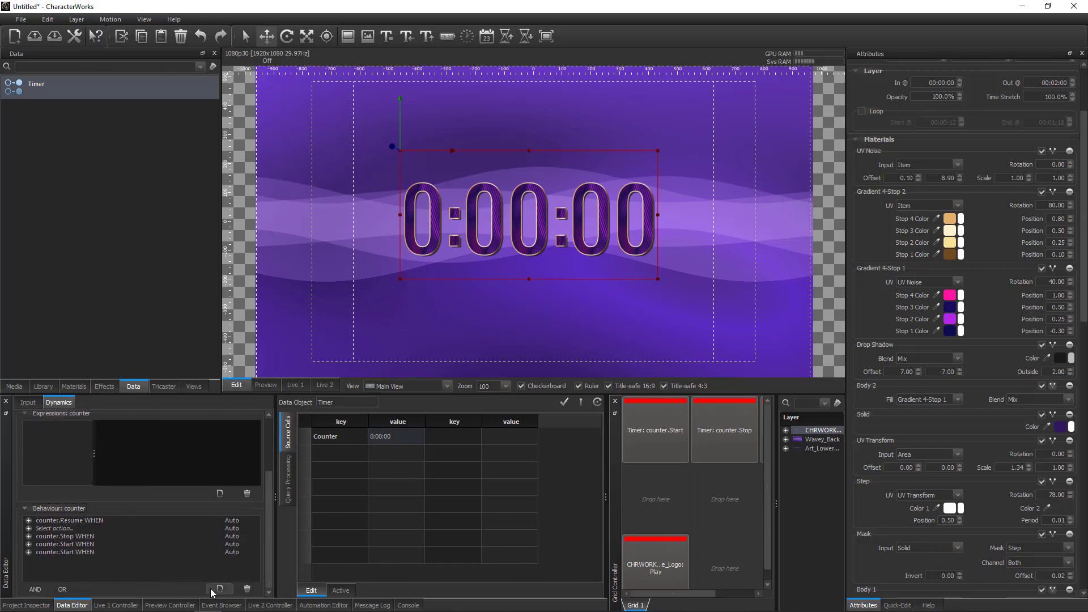
{"action": "left_click", "coordinate": [60, 529]}
{"action": "left_click", "coordinate": [62, 529]}
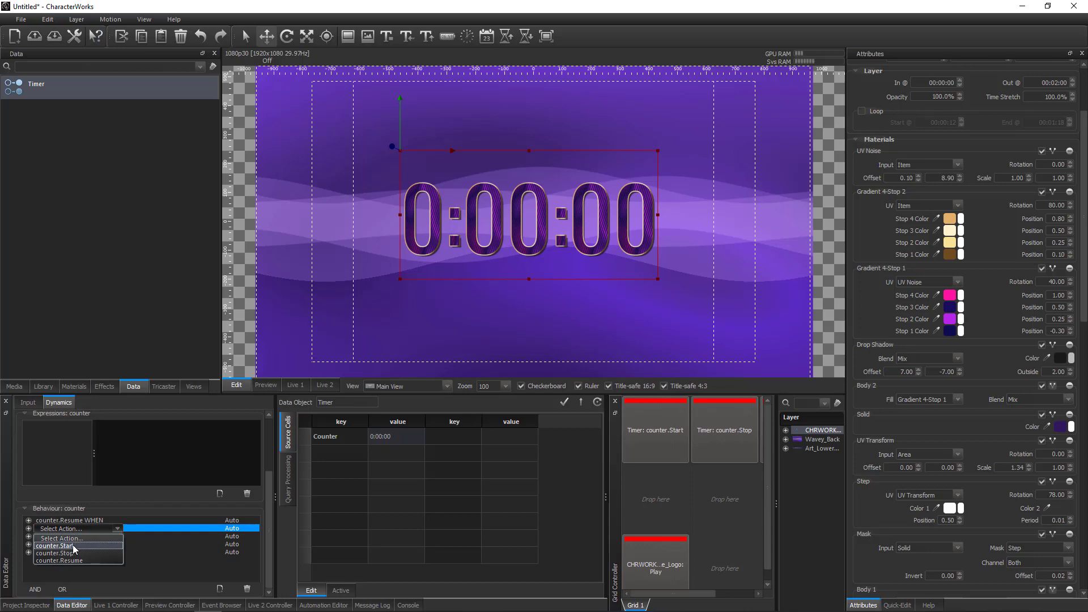
{"action": "left_click", "coordinate": [72, 546]}
Set the Wavey_Back motion's LayerIn event as the trigger of the new counter.Start behaviour.
{"action": "left_click", "coordinate": [29, 529]}
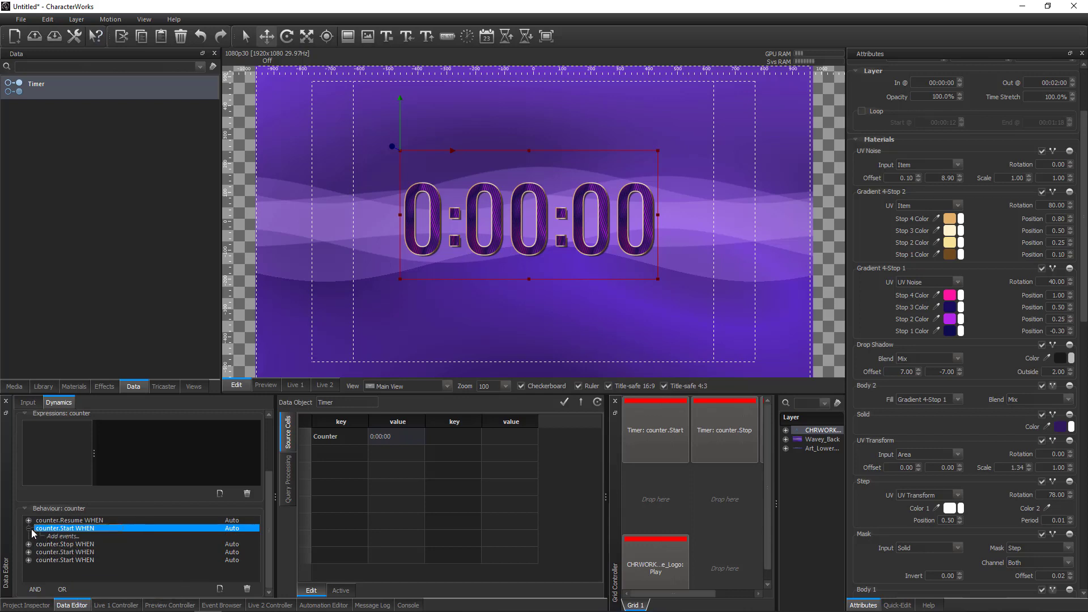
{"action": "left_click", "coordinate": [65, 537]}
{"action": "right_click", "coordinate": [65, 537]}
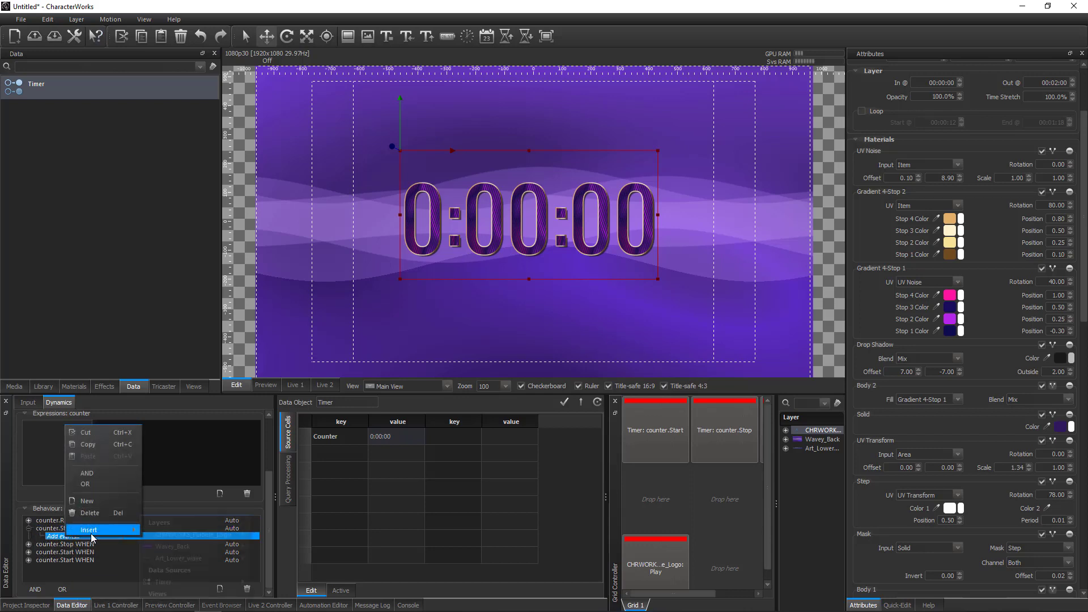
{"action": "mouse_move", "coordinate": [104, 534]}
{"action": "mouse_move", "coordinate": [220, 553]}
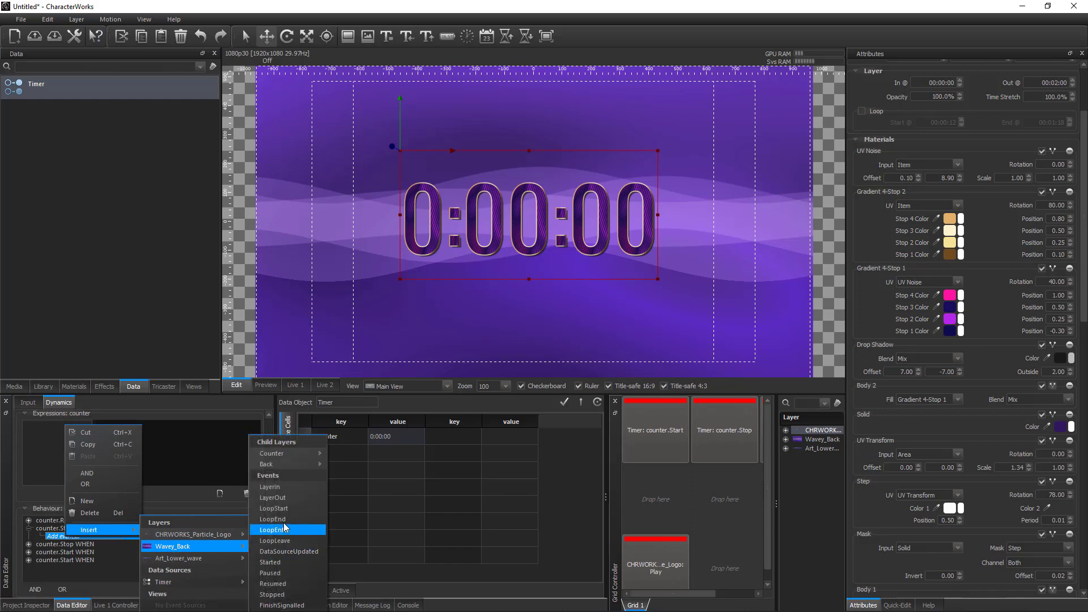
{"action": "left_click", "coordinate": [283, 487]}
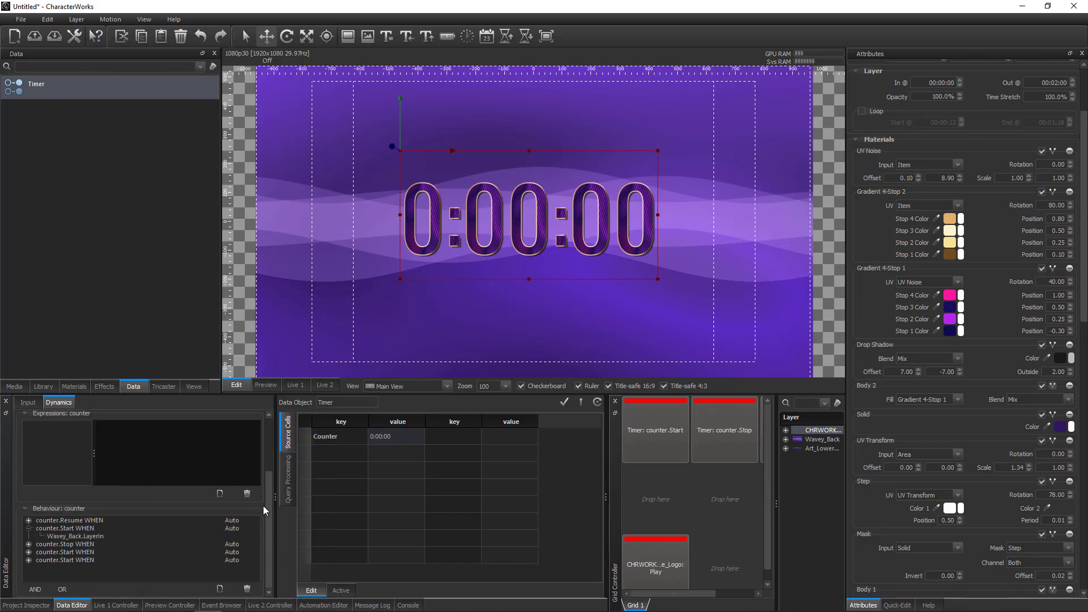
{"action": "left_click", "coordinate": [30, 526]}
Assign the Wavey_Back Play action to the second cell of the grid's third row and play it on Live 1.
{"action": "left_click", "coordinate": [817, 440]}
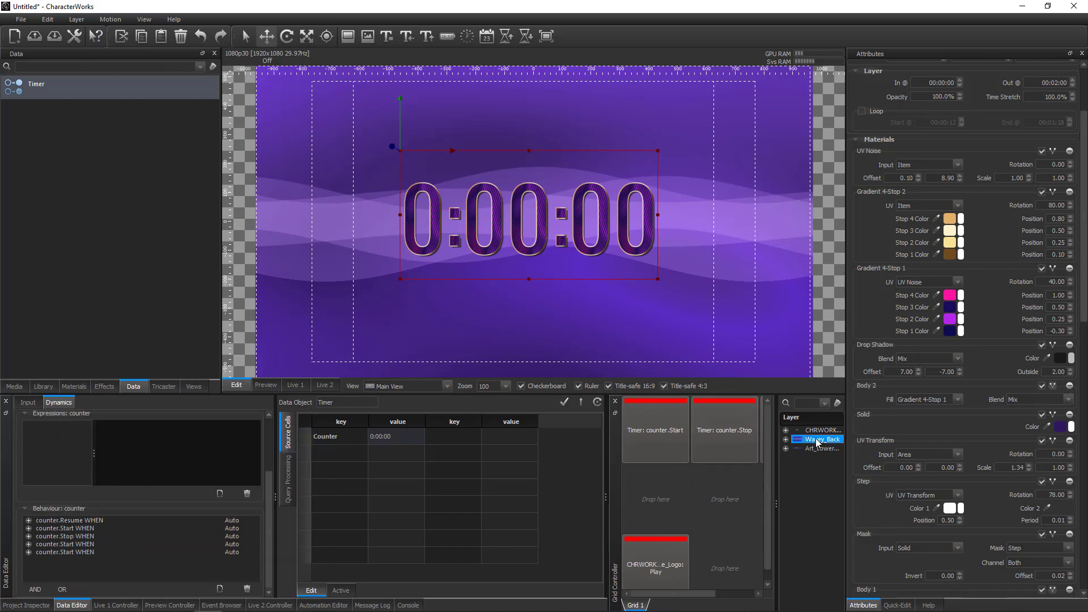
{"action": "left_click_drag", "start_coordinate": [816, 441], "coordinate": [728, 562]}
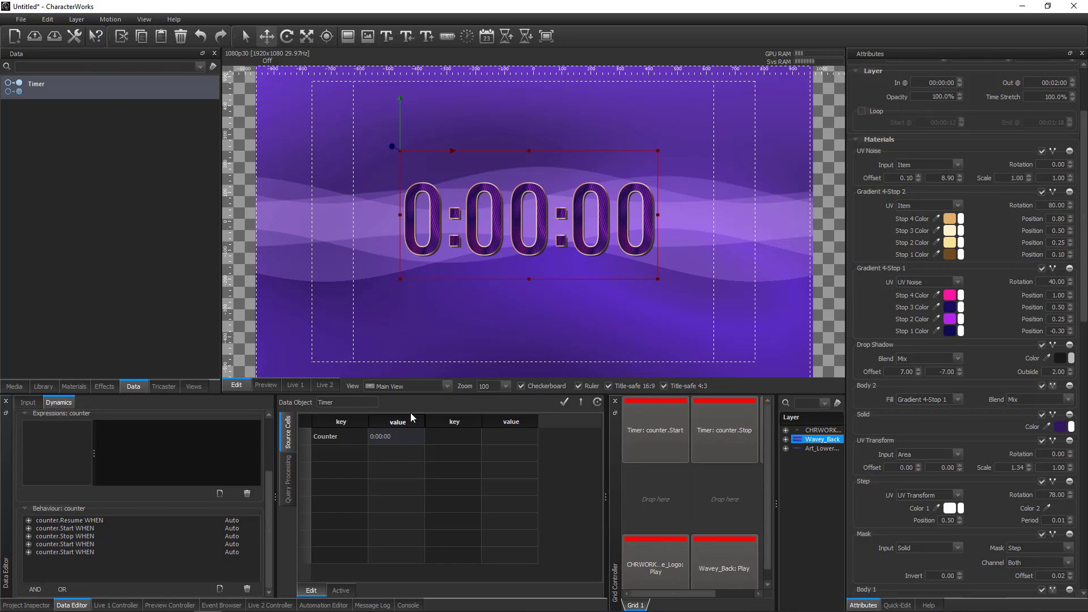
{"action": "left_click", "coordinate": [296, 386]}
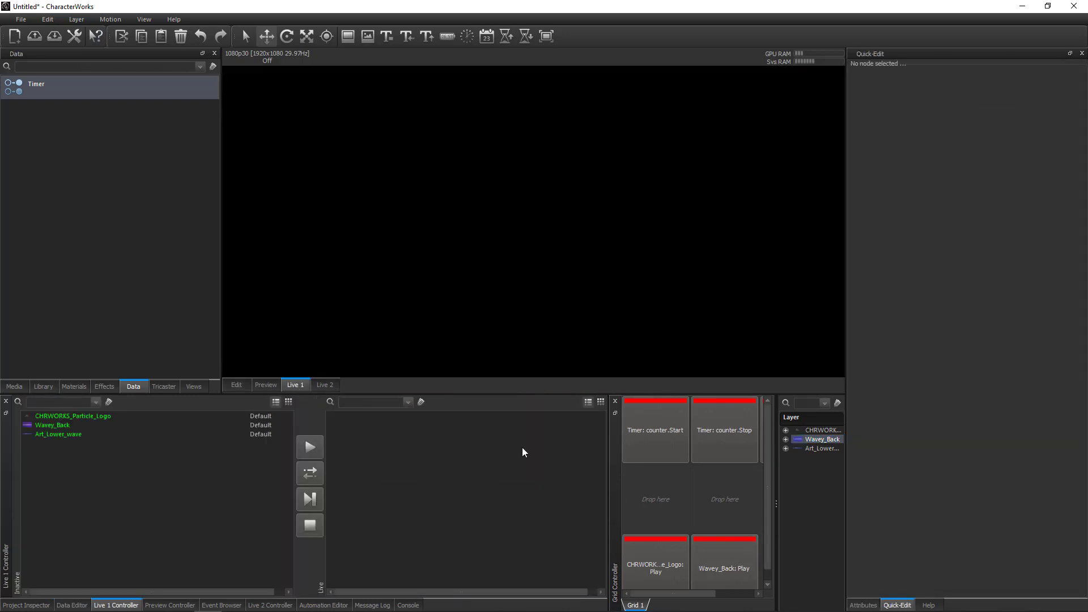
{"action": "left_click", "coordinate": [714, 565]}
{"action": "left_click", "coordinate": [76, 605]}
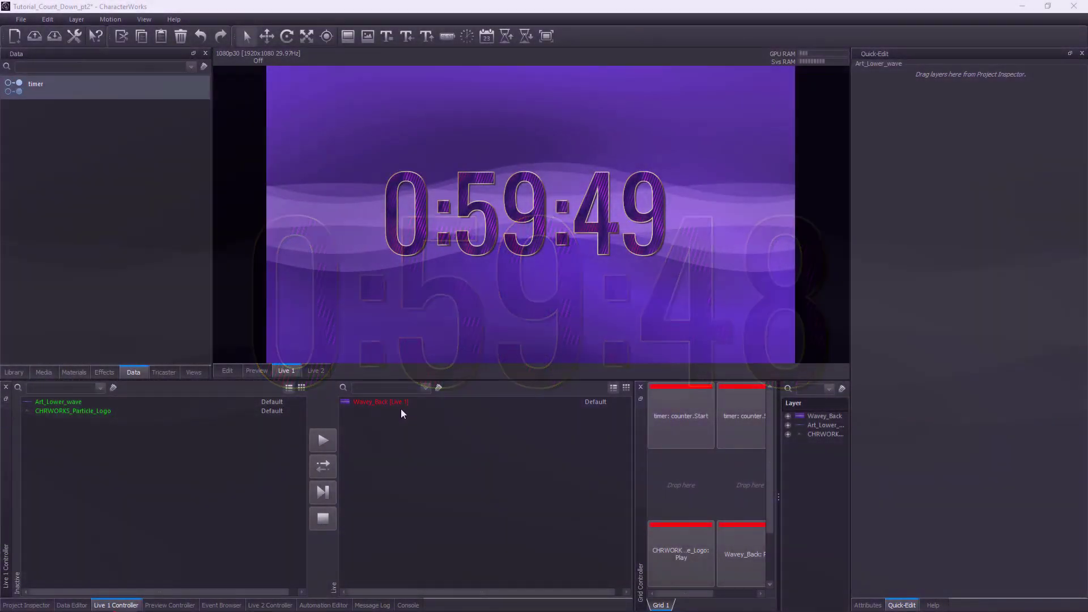
Stop the Wavey_Back motion on Live 1 and stop the counter timer from the grid.
{"action": "left_click", "coordinate": [400, 403]}
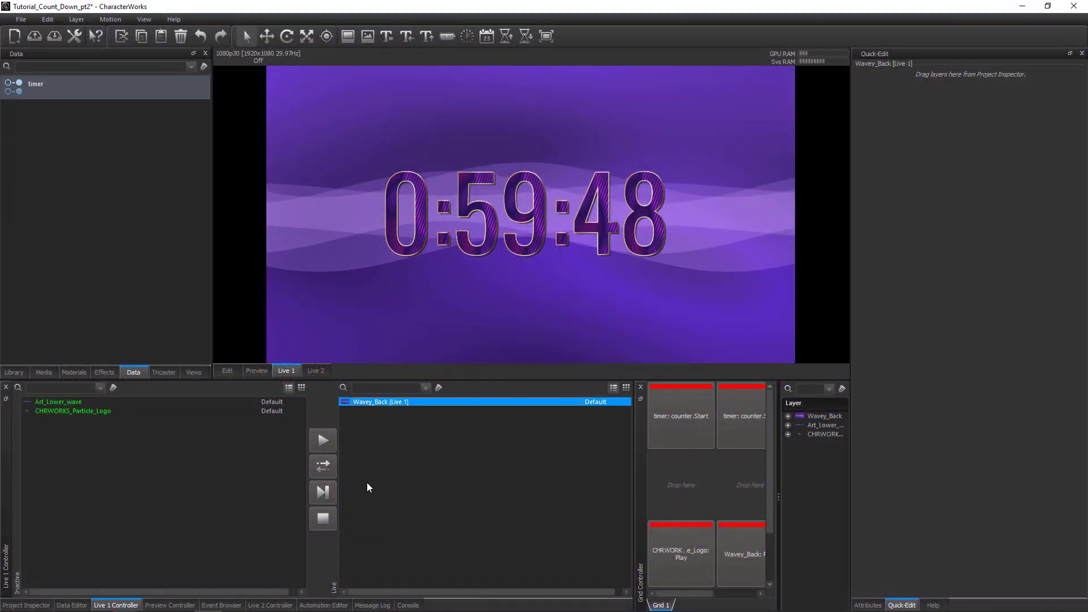
{"action": "left_click", "coordinate": [328, 516]}
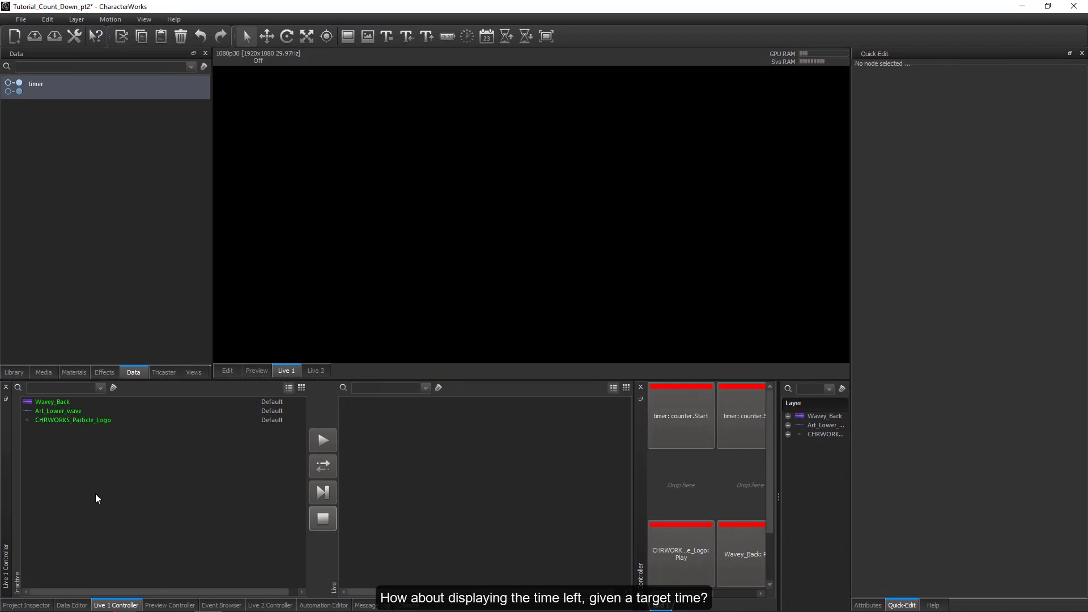
{"action": "left_click", "coordinate": [38, 605]}
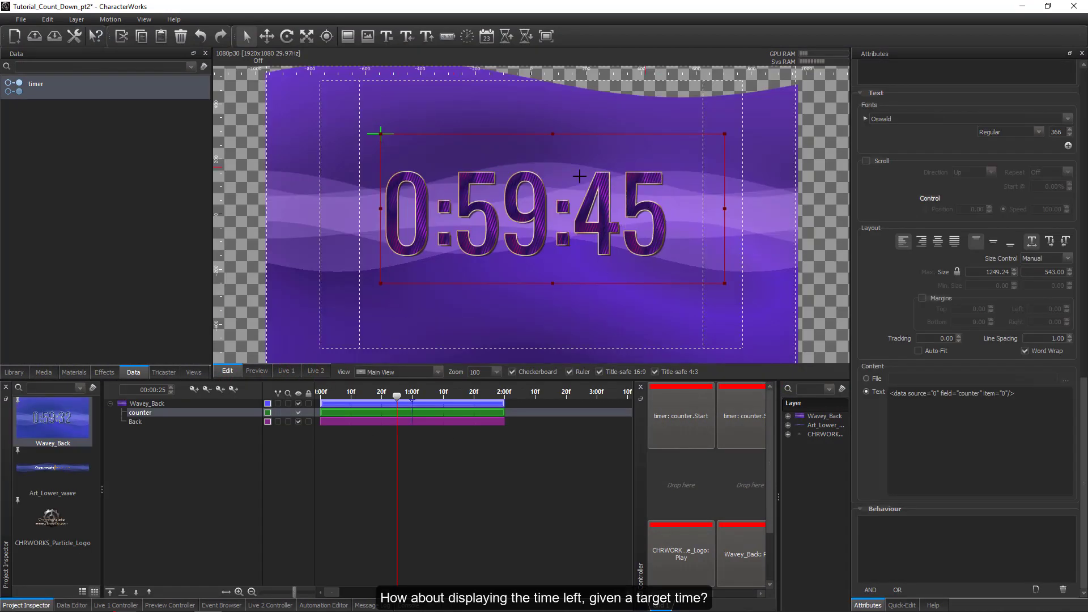
{"action": "left_click", "coordinate": [730, 422]}
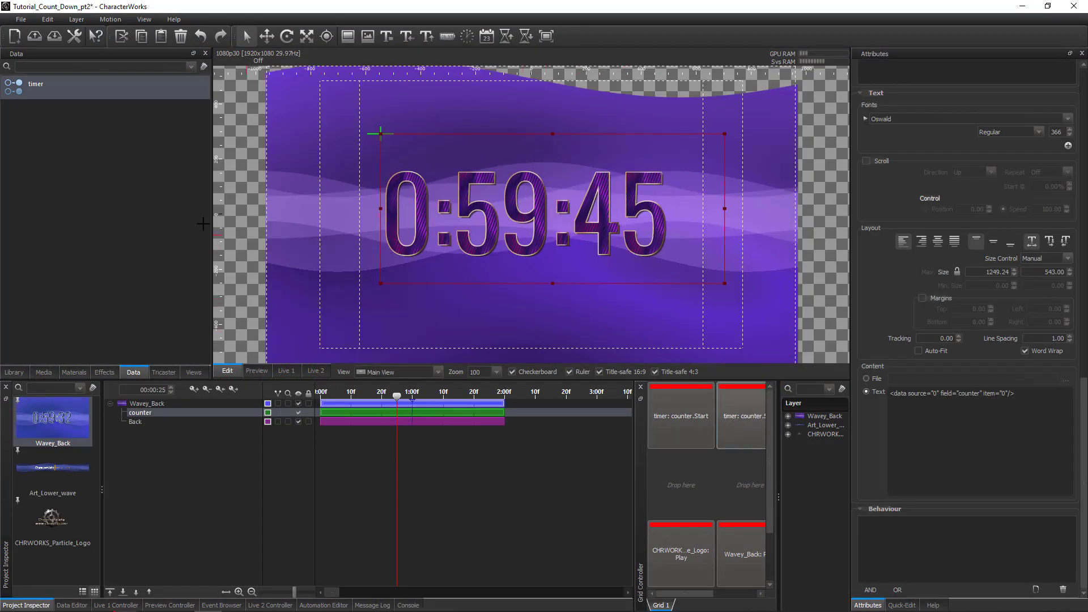
Create a new XML/JSON data source and name it Counter.
{"action": "left_click", "coordinate": [95, 180]}
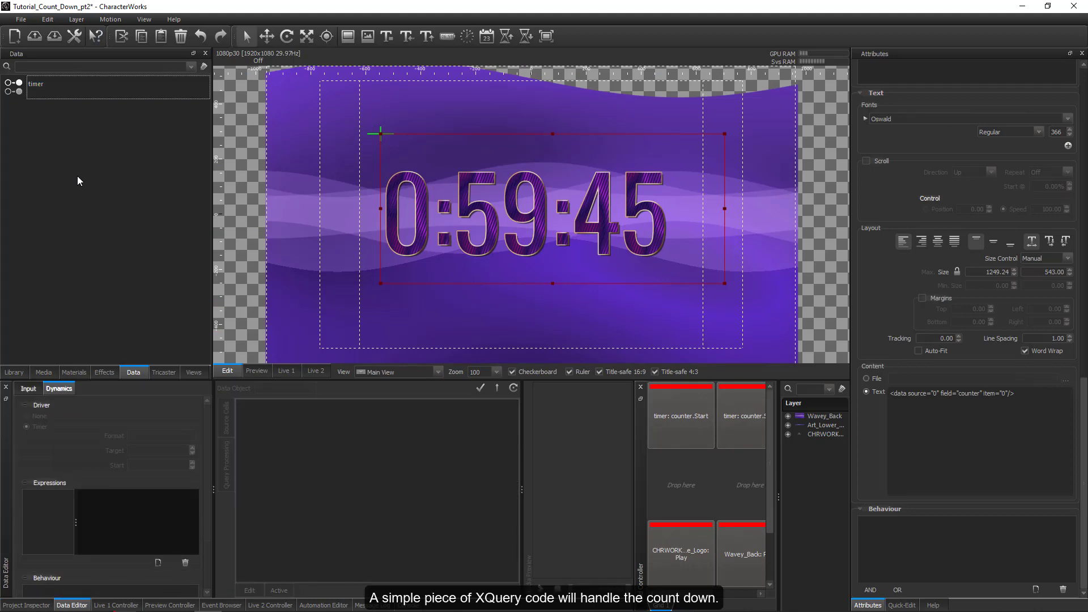
{"action": "right_click", "coordinate": [60, 144]}
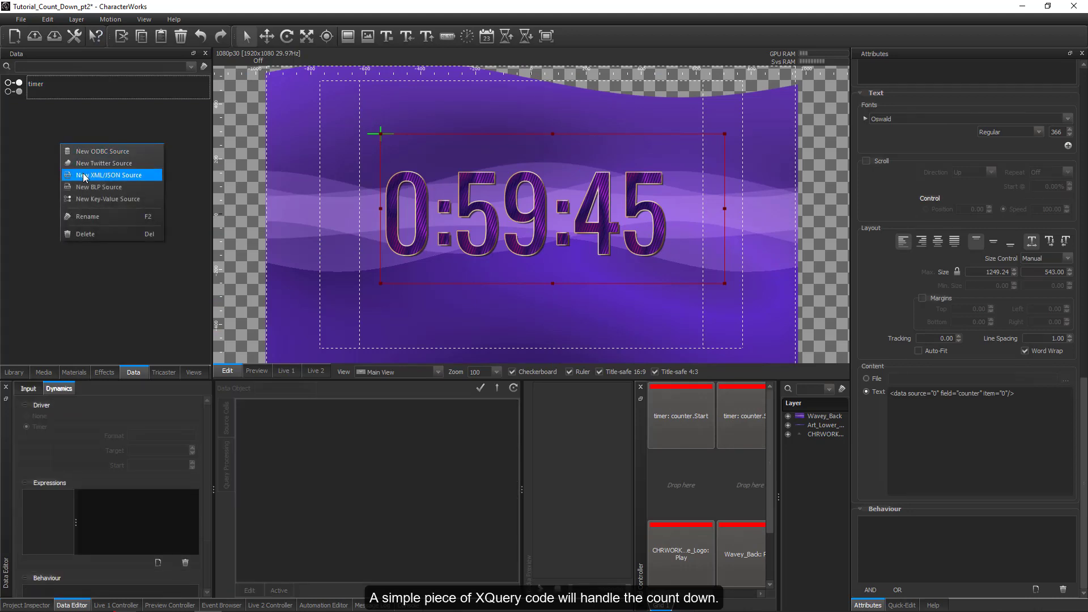
{"action": "left_click", "coordinate": [80, 165]}
{"action": "key", "text": "F2"}
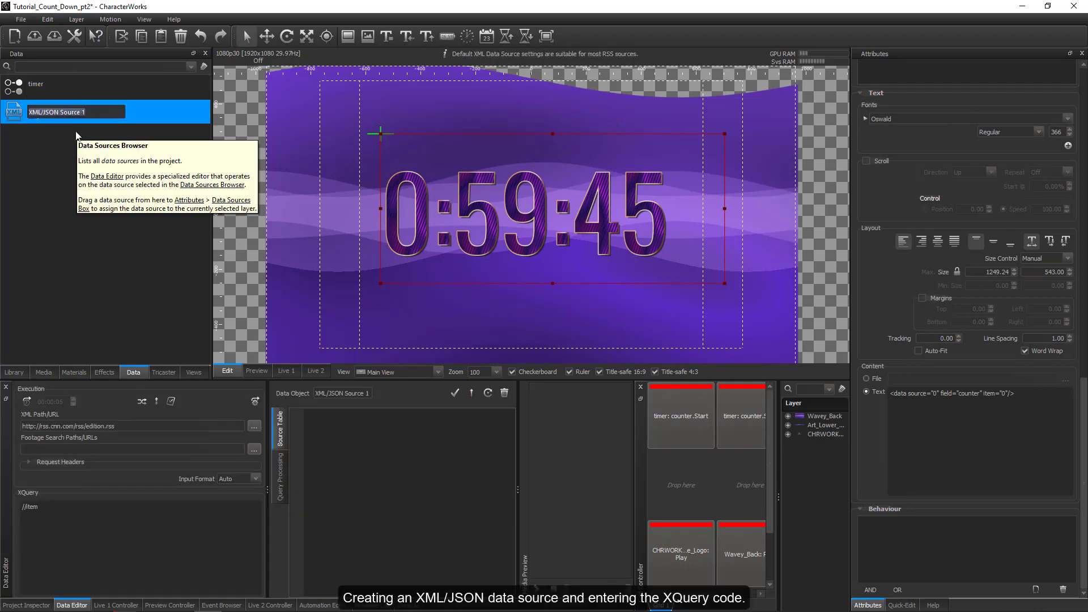
{"action": "type", "text": "Counter"}
{"action": "key", "text": "Return"}
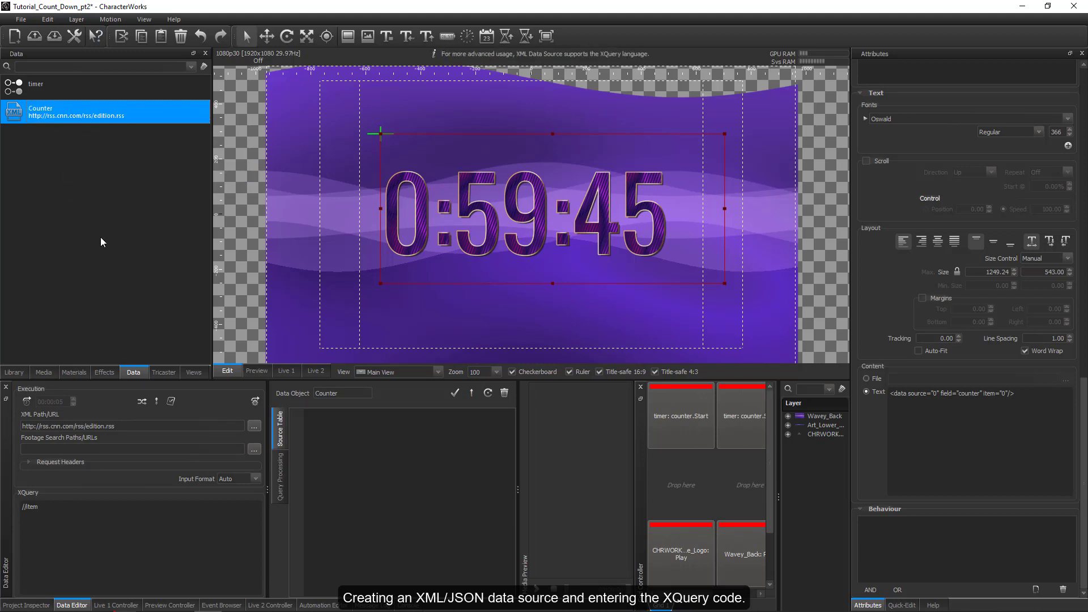
Replace the Counter source's default XQuery with code returning the time left from current-time() to 17:30:00 as a time field, and enlarge the code editor.
{"action": "left_click_drag", "start_coordinate": [63, 507], "coordinate": [11, 503]}
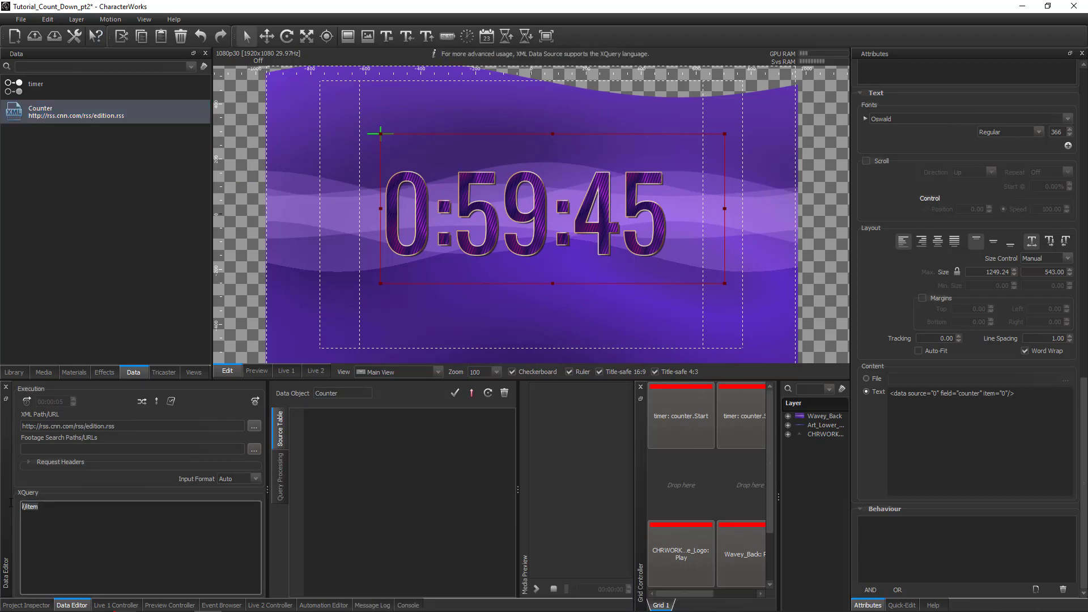
{"action": "key", "text": "BackSpace"}
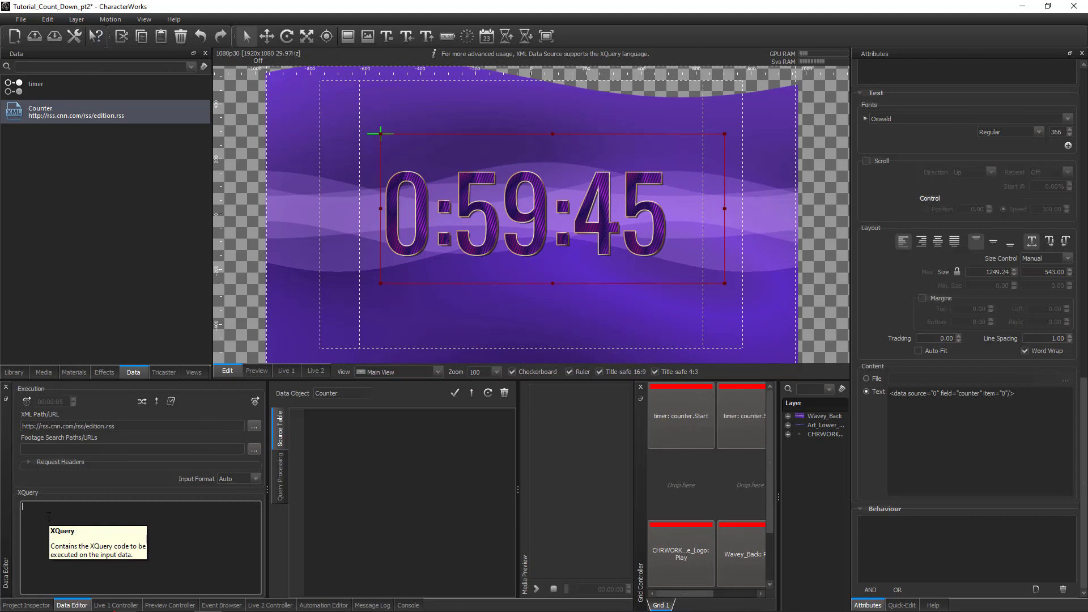
{"action": "type", "text": "let $target := xs:time(\"17:30:00\") let $deltaDuration := $target - current-time() let $deltaTime := $deltaDuration + xs:time(\"00:00:00\")  return <datarow> <time>{fn:format-time($deltaTime, \"[H01]:[m01]:[s01]\")} </time> </datarow>"}
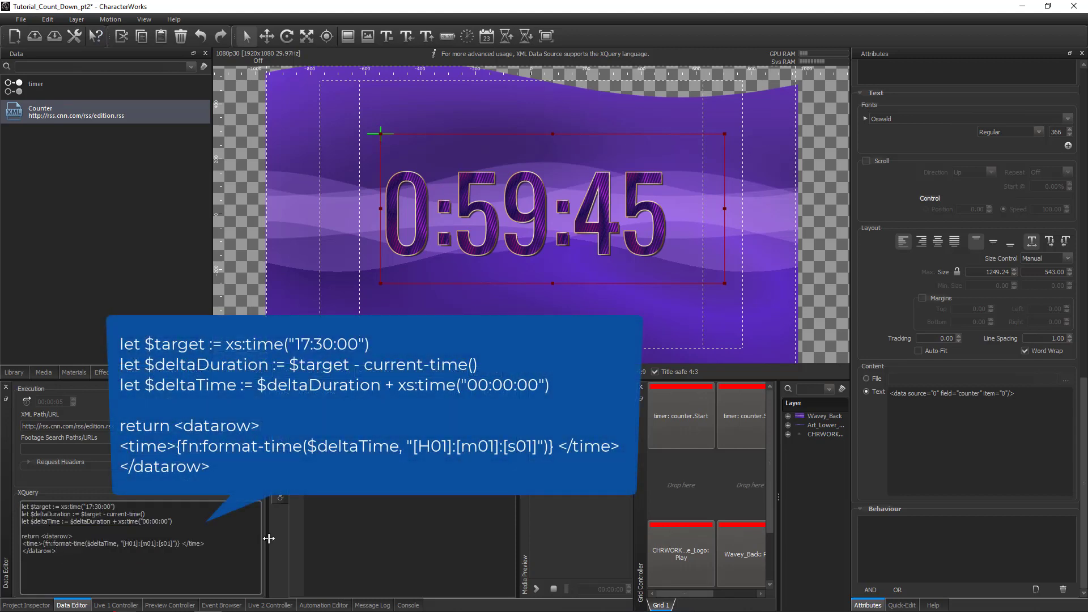
{"action": "left_click_drag", "start_coordinate": [269, 537], "coordinate": [284, 532]}
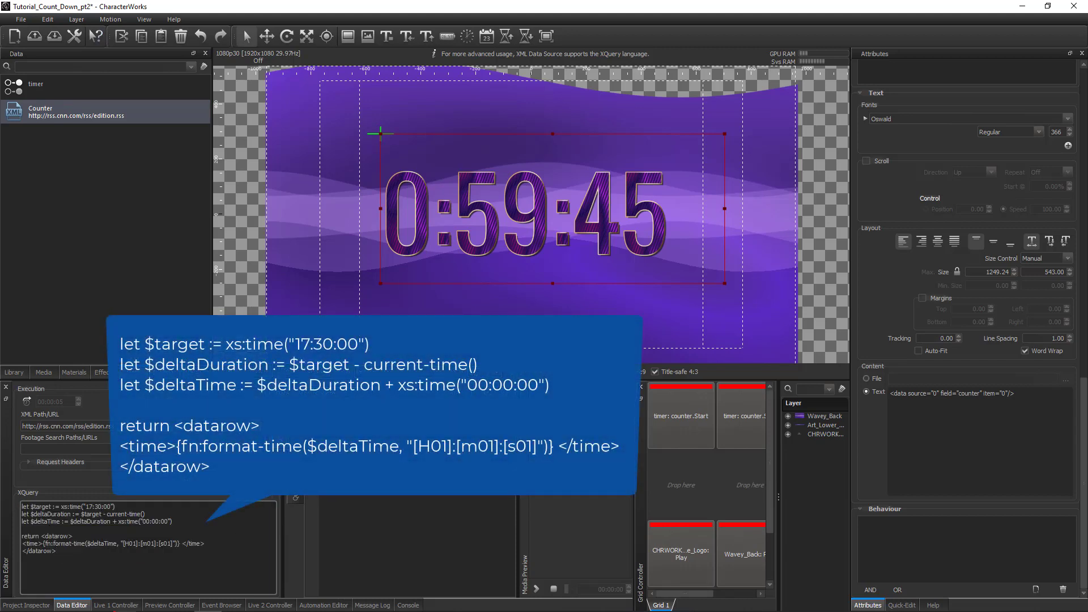
{"action": "left_click_drag", "start_coordinate": [187, 380], "coordinate": [186, 309]}
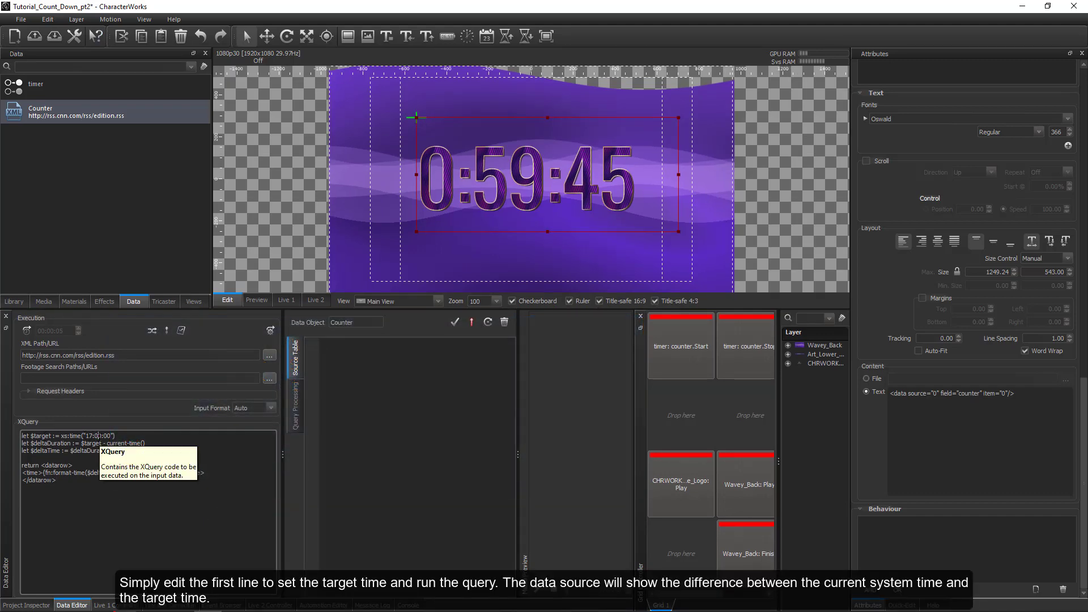
Set the XQuery target time to 17:00:00 and run the query with automatic data source updates enabled.
{"action": "left_click", "coordinate": [125, 436]}
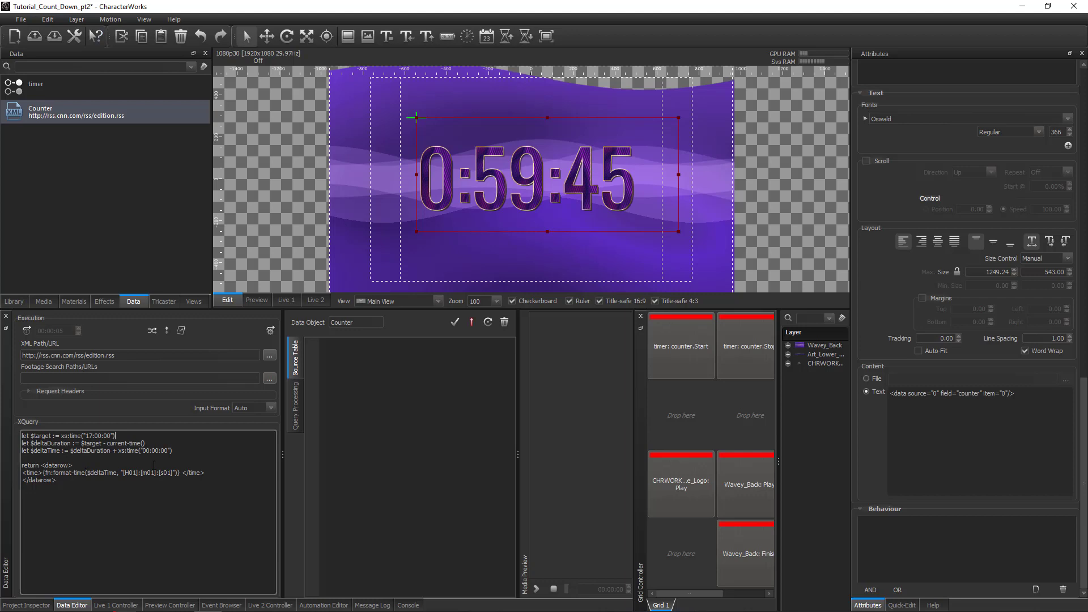
{"action": "left_click", "coordinate": [270, 331]}
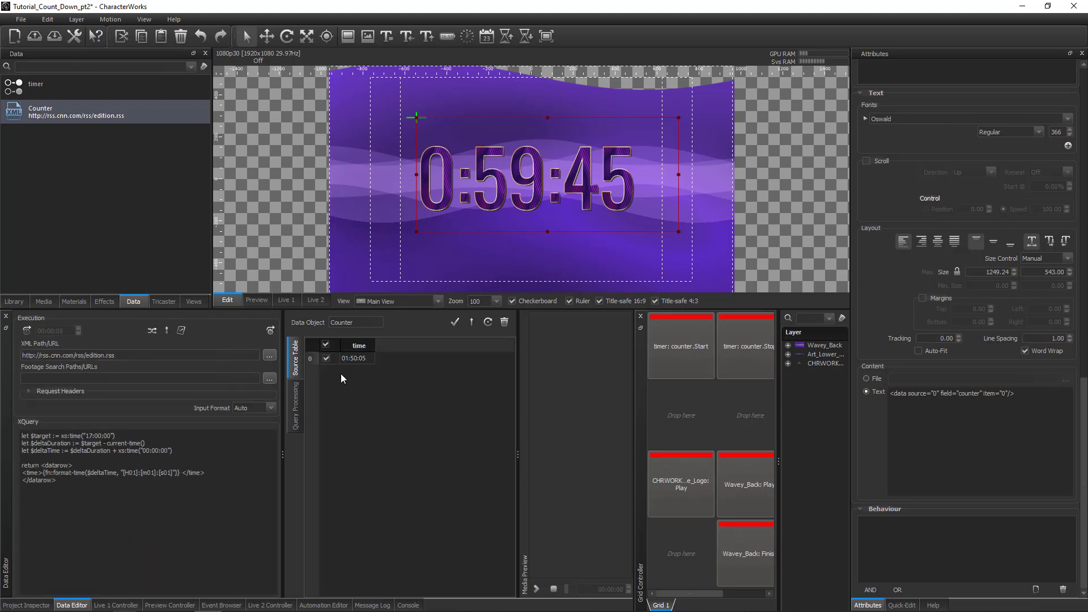
{"action": "left_click", "coordinate": [271, 331]}
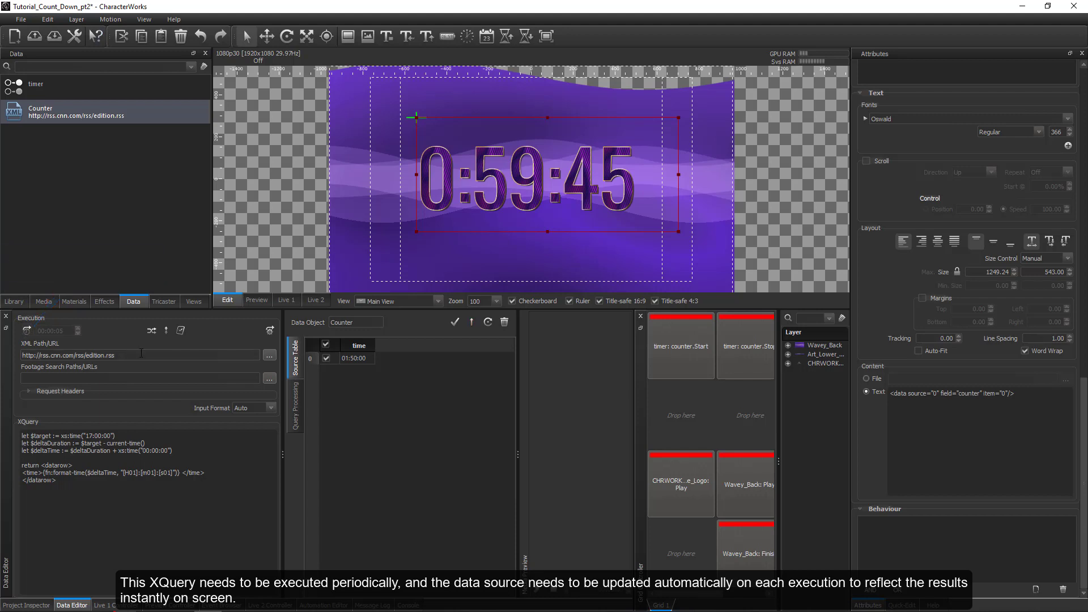
{"action": "left_click", "coordinate": [167, 333]}
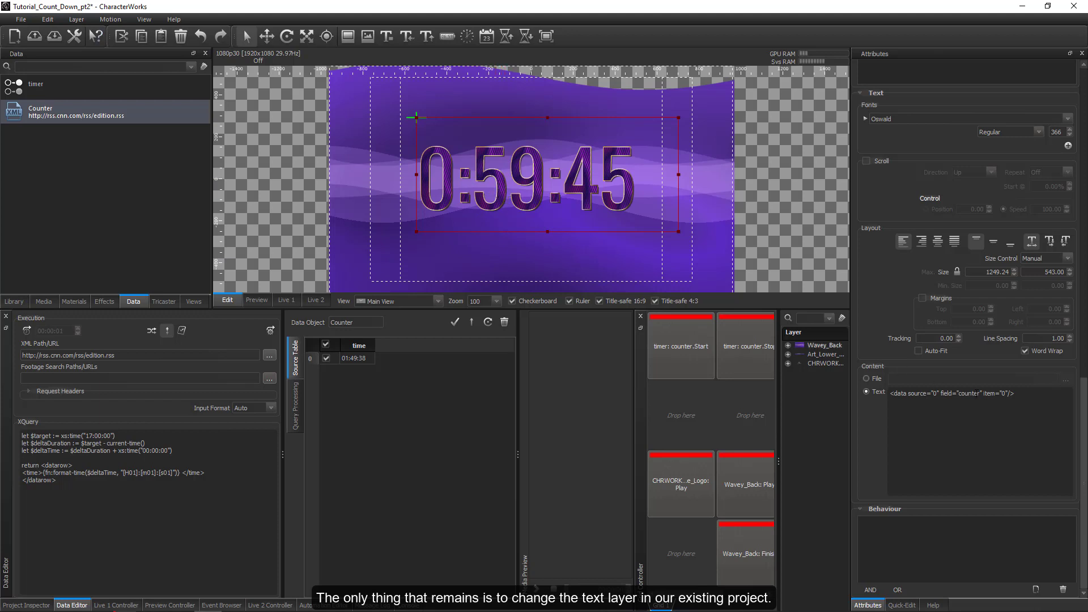
Replace the counter text layer's content with the Counter source's time field and move the layer slightly left.
{"action": "left_click", "coordinate": [1029, 399]}
{"action": "key", "text": "ctrl+a"}
{"action": "key", "text": "Delete"}
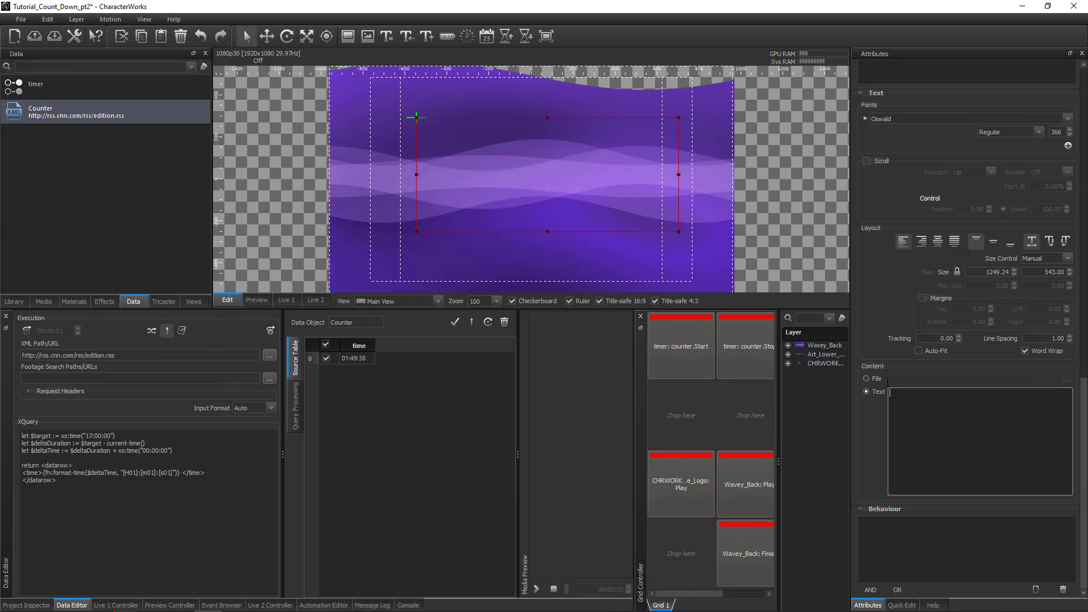
{"action": "left_click_drag", "start_coordinate": [369, 363], "coordinate": [919, 426]}
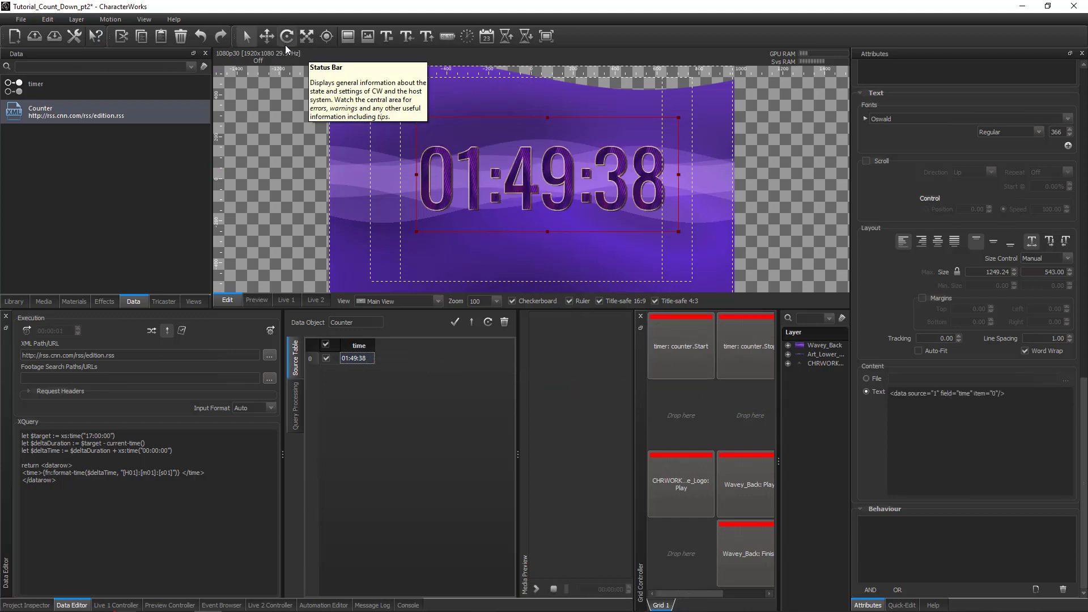
{"action": "left_click", "coordinate": [266, 36]}
{"action": "left_click_drag", "start_coordinate": [469, 117], "coordinate": [457, 121]}
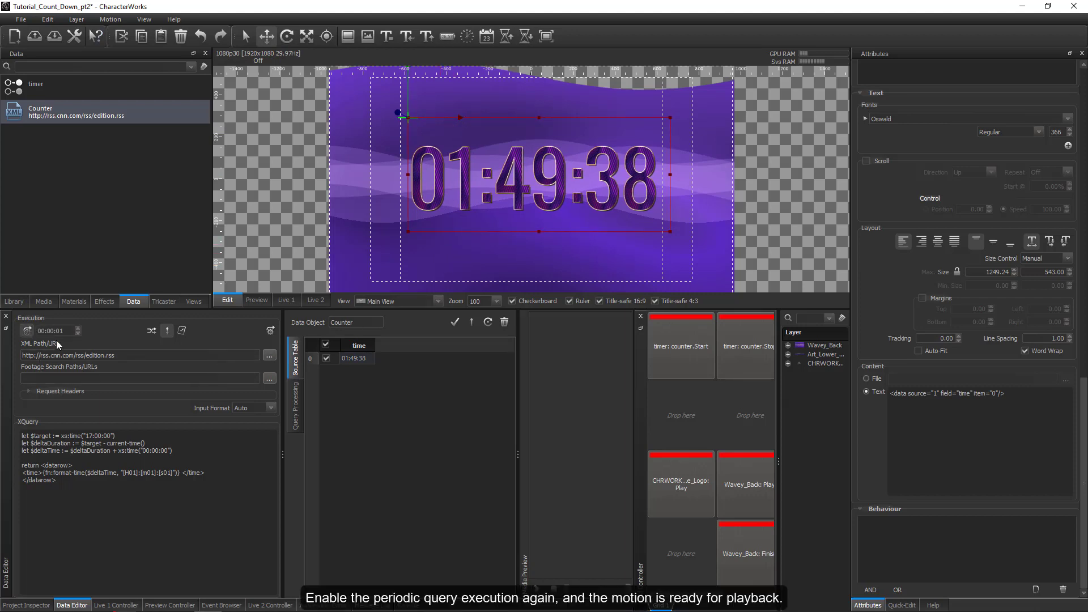
Run the Counter query with the 00:00:01 interval active and play Wavey_Back from the grid in an enlarged Live 1 view.
{"action": "left_click", "coordinate": [271, 329]}
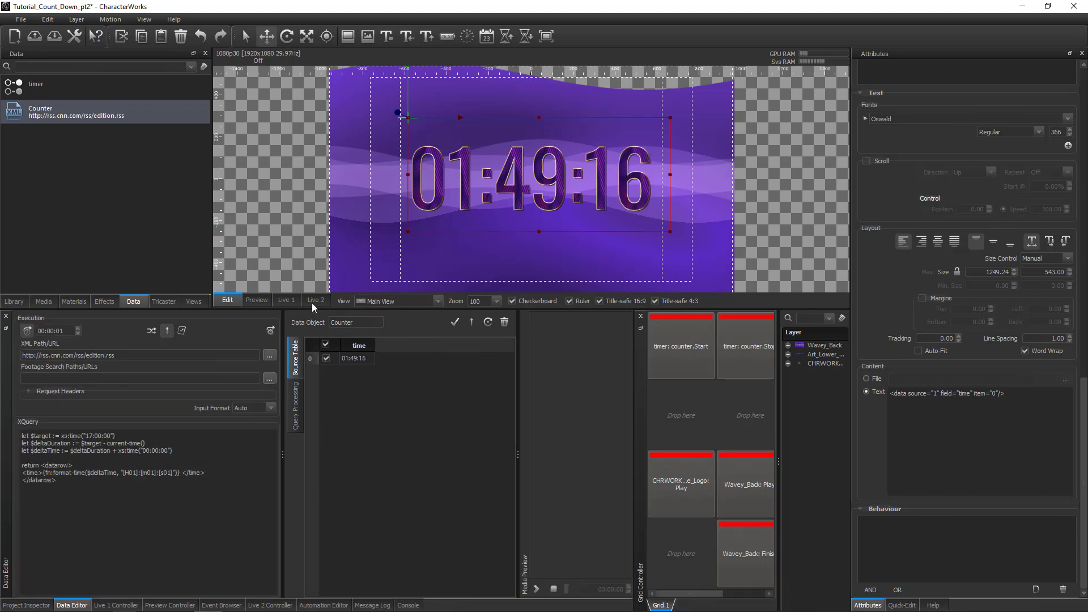
{"action": "left_click", "coordinate": [286, 300]}
{"action": "left_click", "coordinate": [739, 489]}
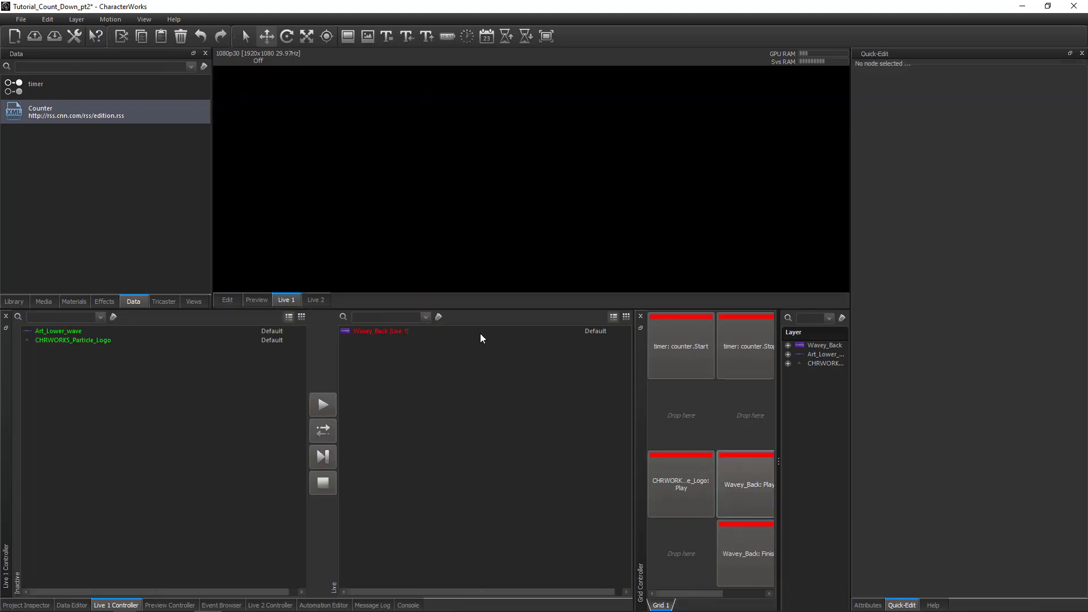
{"action": "left_click_drag", "start_coordinate": [467, 309], "coordinate": [447, 407]}
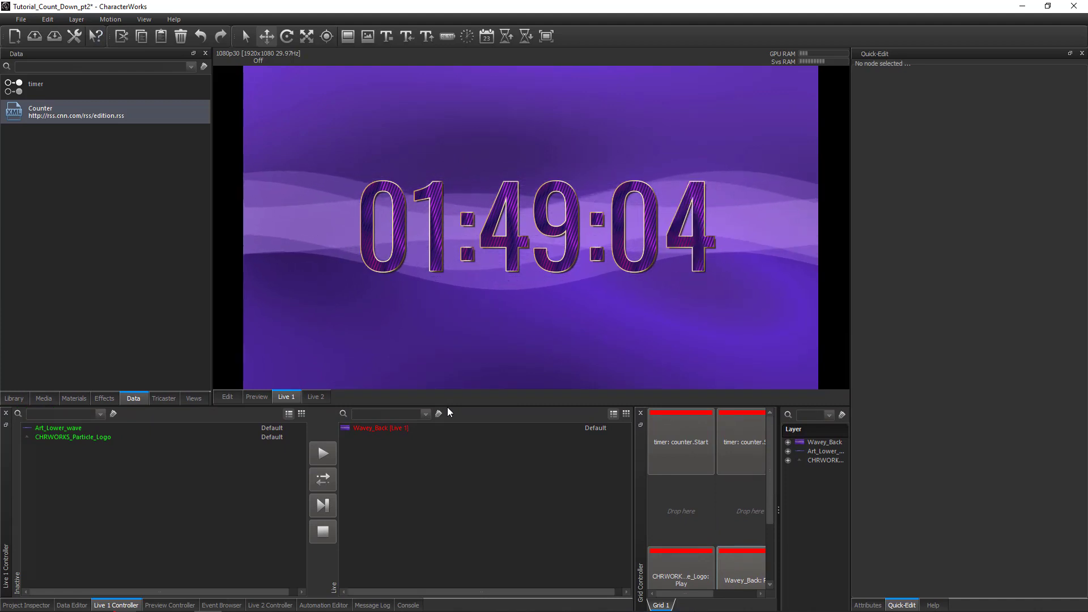
Change the Counter query's target time to 18:00:00 and re-enable its periodic execution every 00:00:01.
{"action": "double_click", "coordinate": [53, 116]}
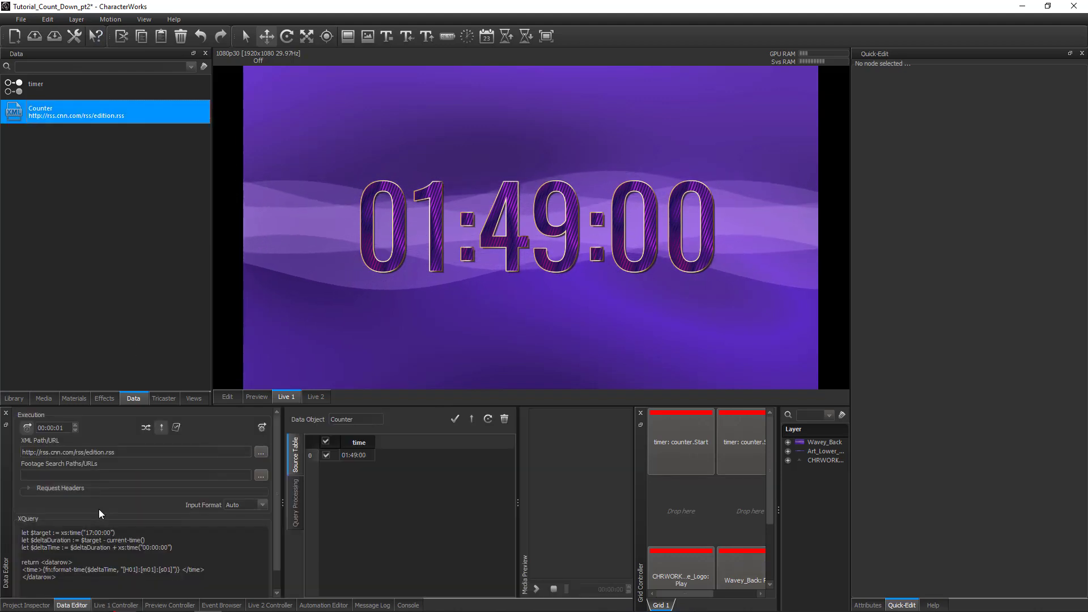
{"action": "left_click", "coordinate": [277, 569]}
{"action": "left_click_drag", "start_coordinate": [275, 565], "coordinate": [275, 570]}
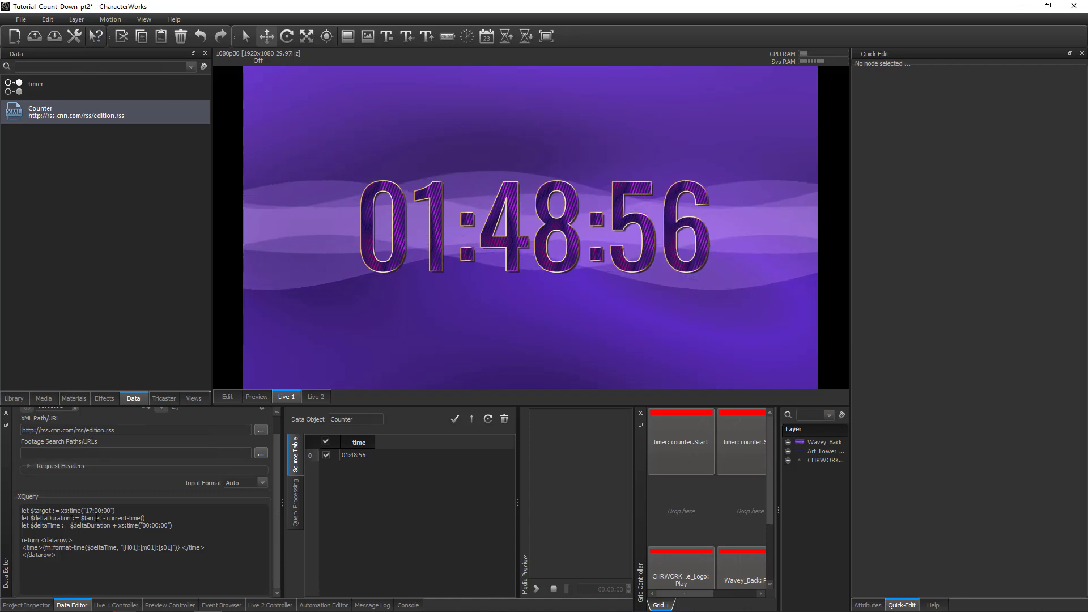
{"action": "scroll", "coordinate": [276, 545], "scroll_direction": "up", "scroll_amount": 2}
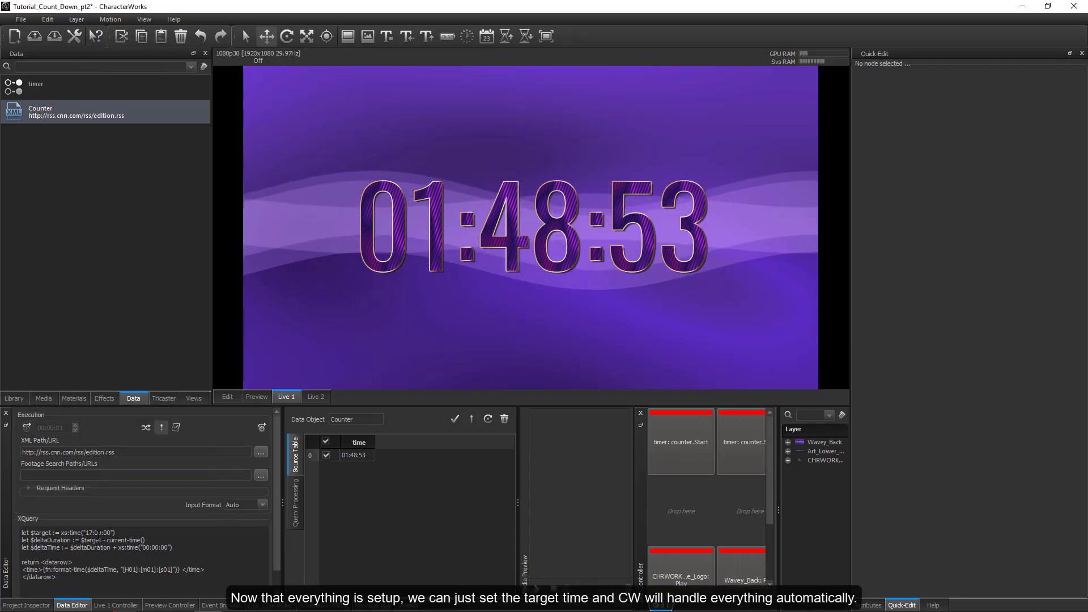
{"action": "left_click", "coordinate": [89, 532]}
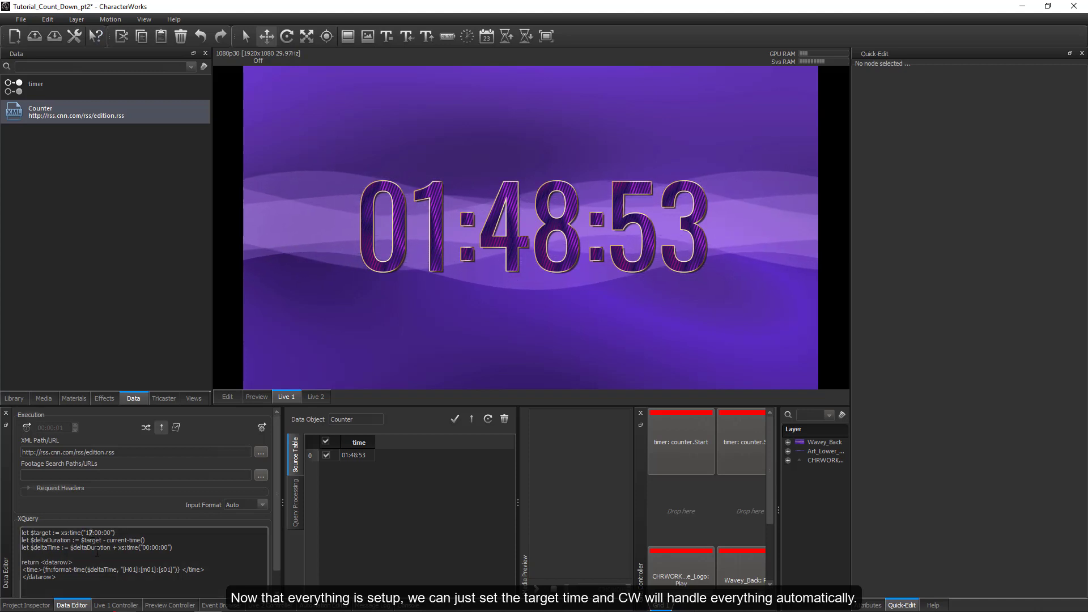
{"action": "key", "text": "Delete"}
{"action": "type", "text": "8"}
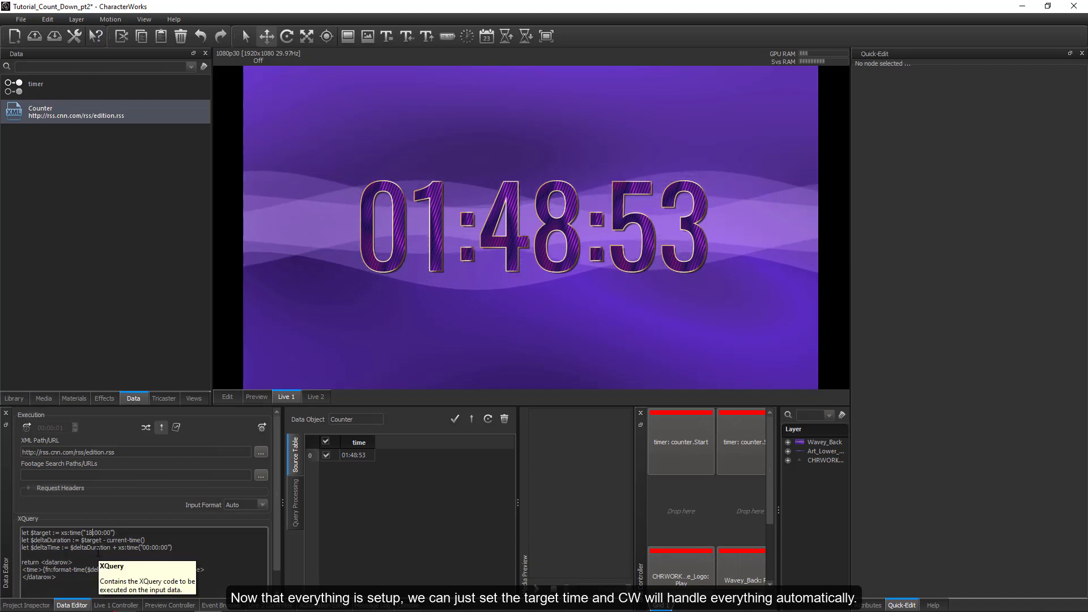
{"action": "left_click", "coordinate": [28, 428]}
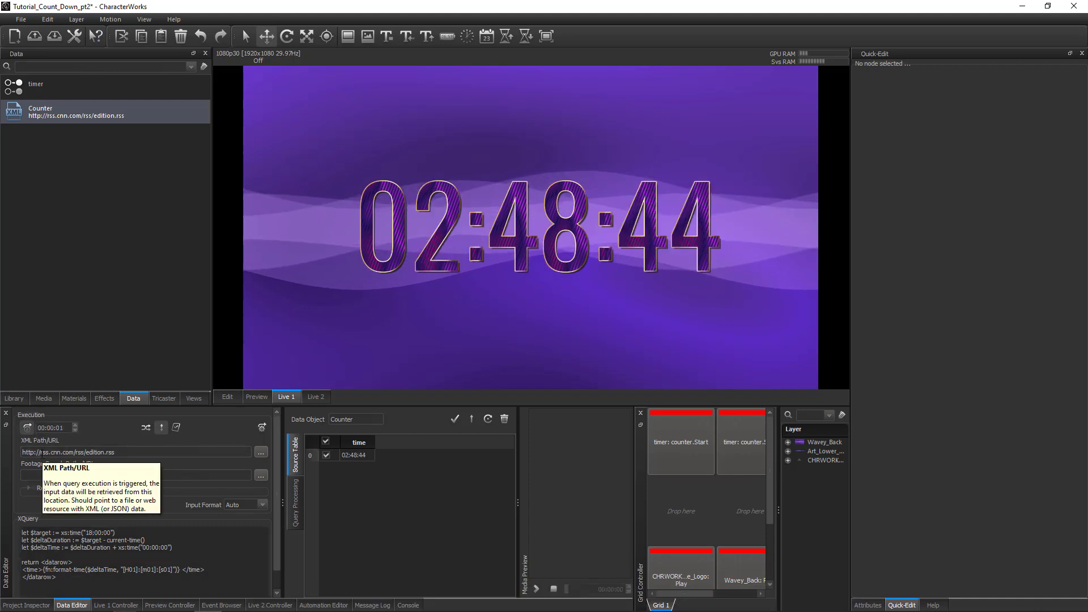